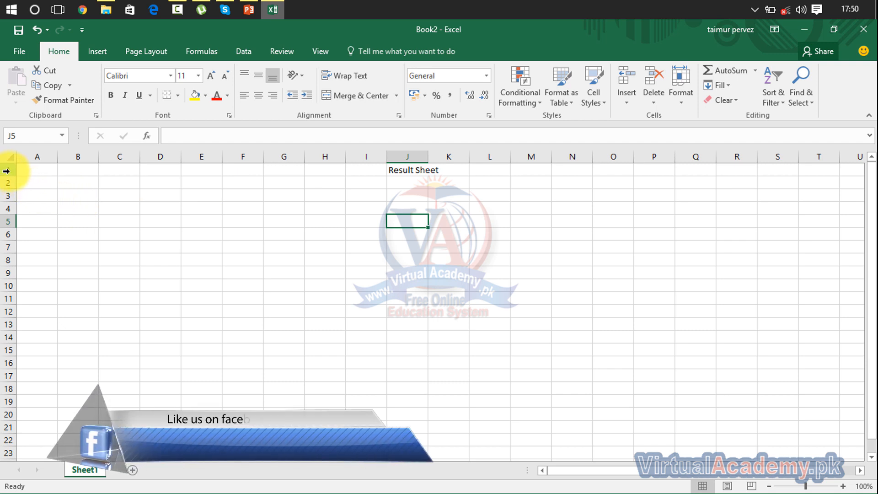
Make the whole title row 1 bold and enlarge its font size to 18.
left_click(6, 171)
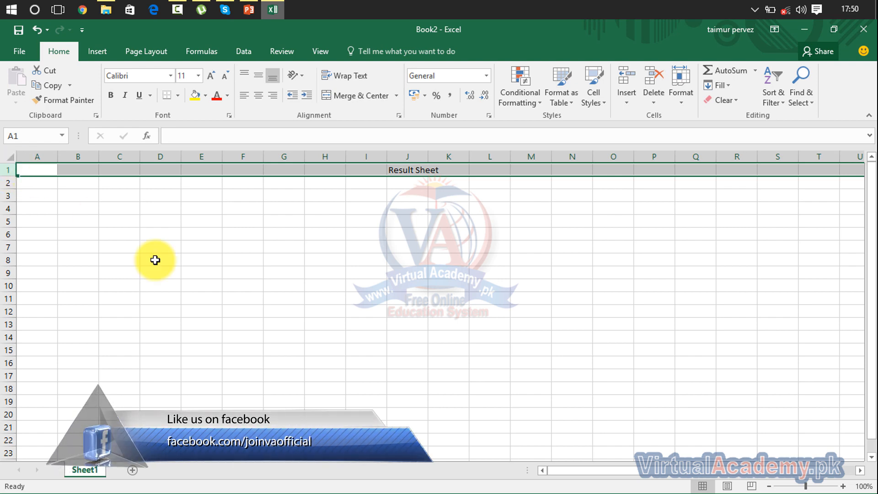
left_click(110, 97)
left_click(209, 76)
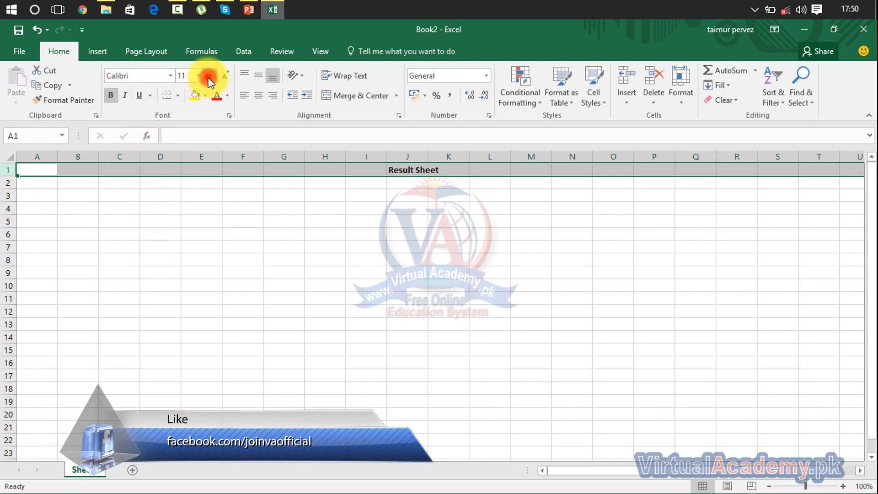
left_click(210, 76)
left_click(209, 76)
left_click(210, 76)
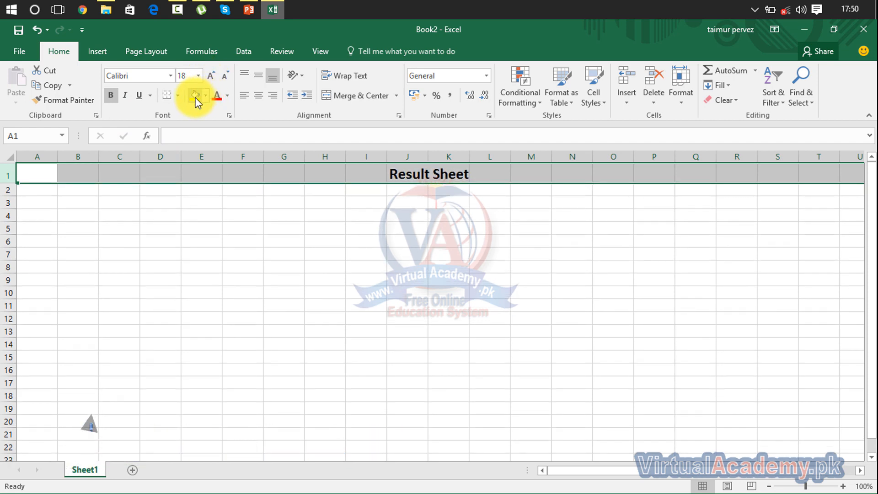
Give row 1 a yellow fill and a red font colour.
left_click(195, 96)
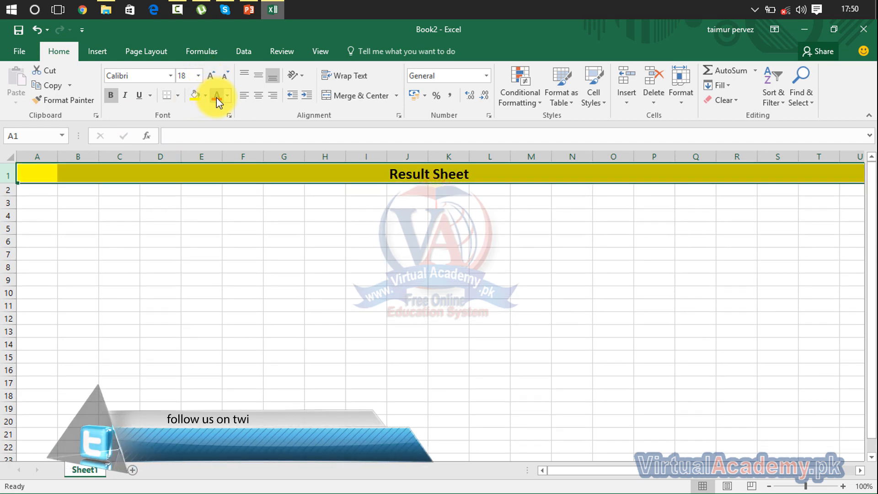
left_click(215, 97)
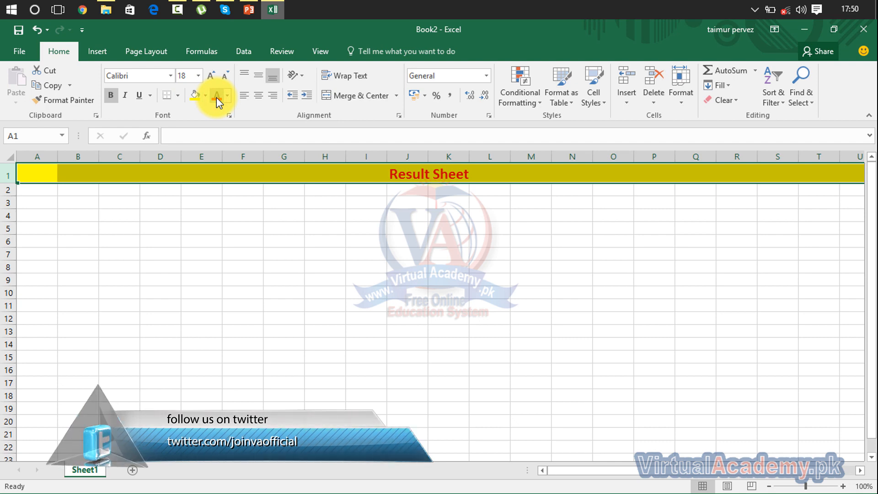
left_click(245, 236)
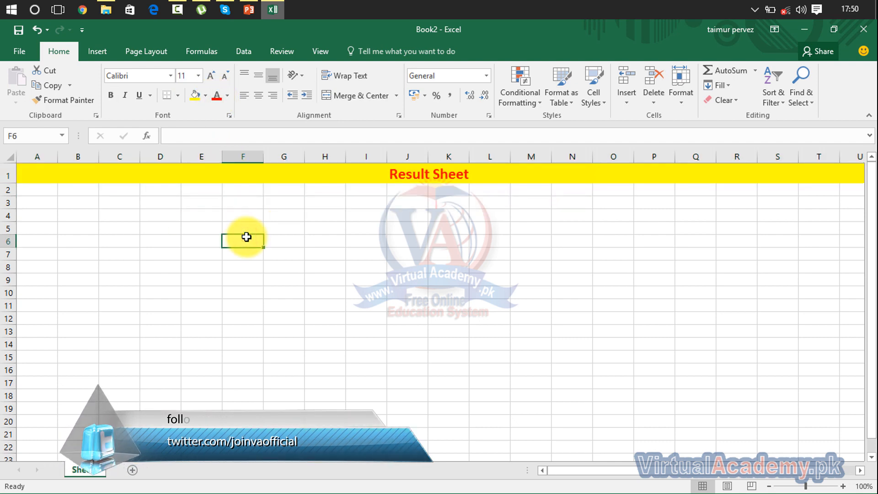
Enter the column headings "Roll no" in A2 and "Name" in B2.
left_click(47, 195)
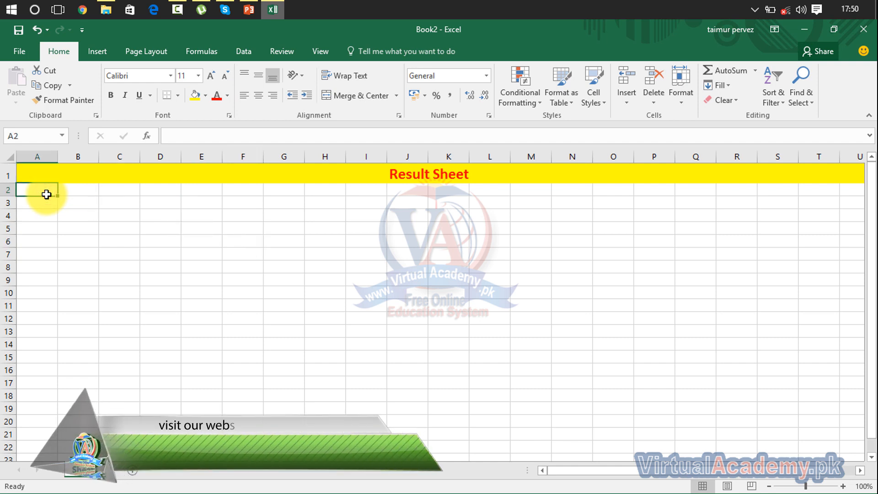
type("Roll no")
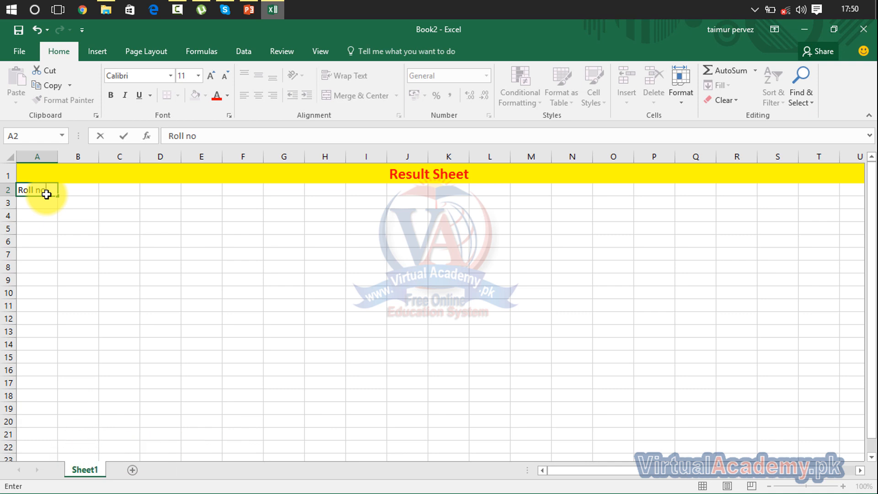
key("Tab")
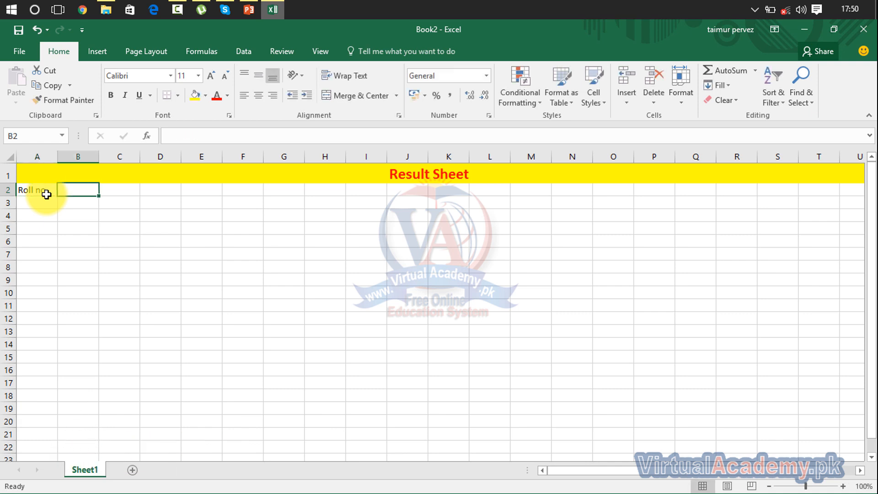
type("name")
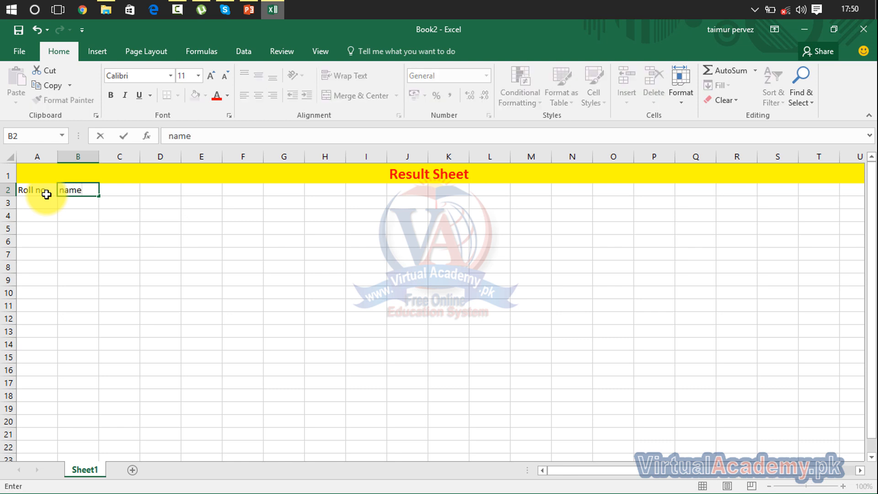
key("Tab")
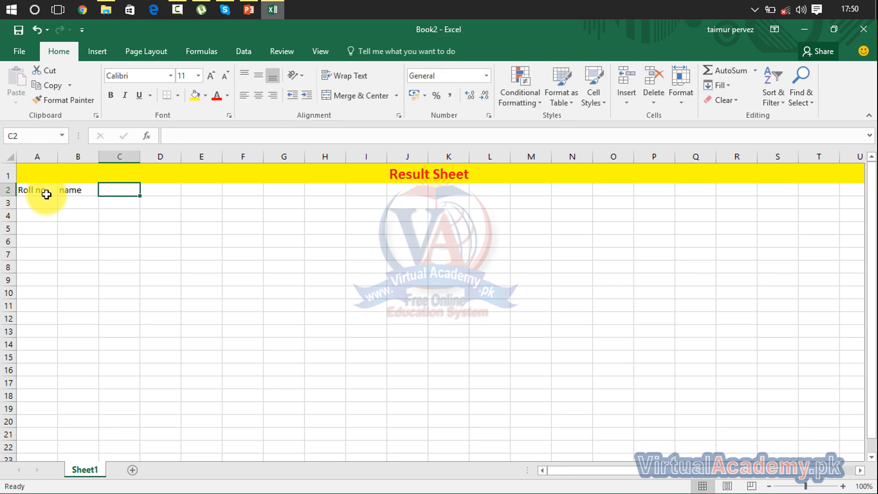
key("Left")
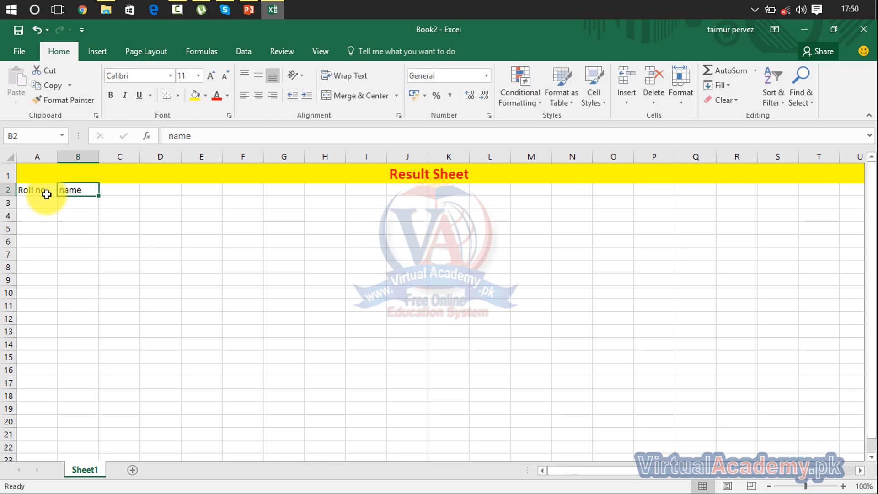
type("Name")
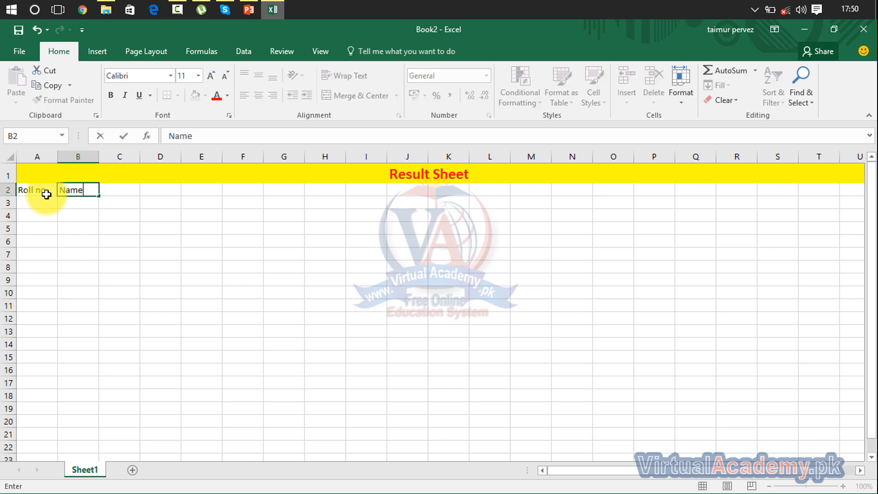
key("Tab")
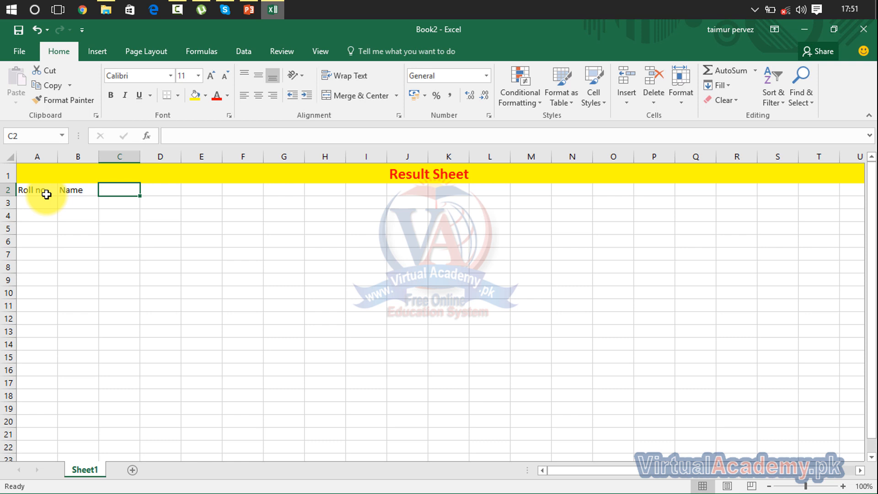
Enter the subject headings Eng, Phy, Che and Bio in cells C2 to F2.
type("Eng")
key("Tab")
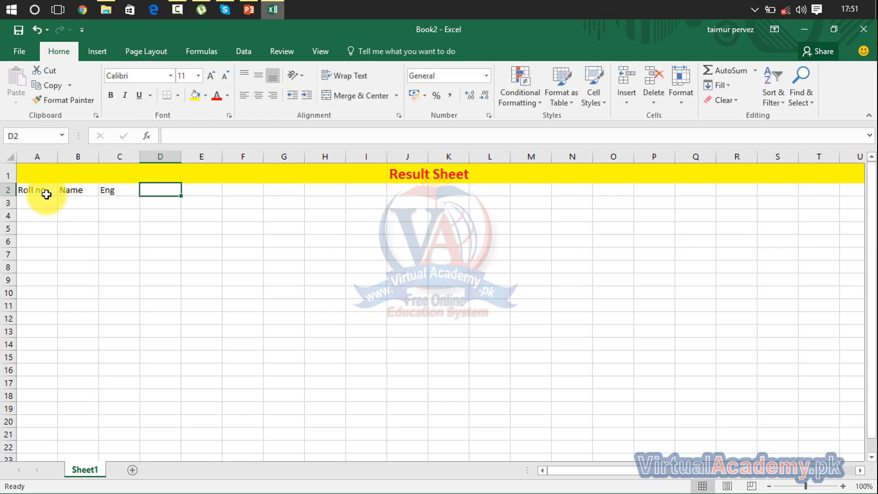
type("Phy")
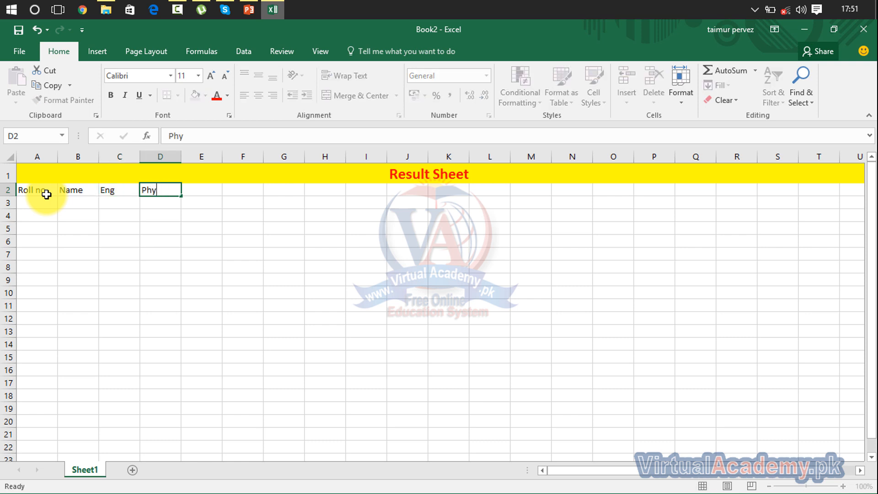
key("Tab")
type("Che")
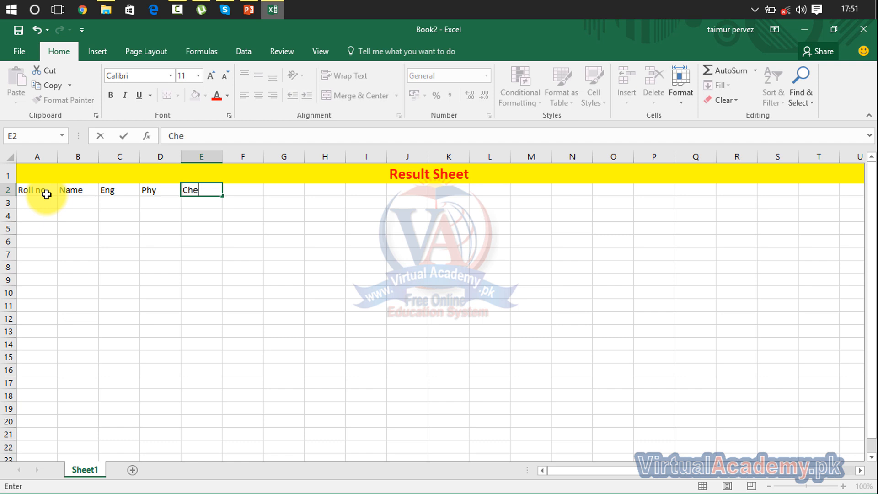
key("Tab")
type("Bio")
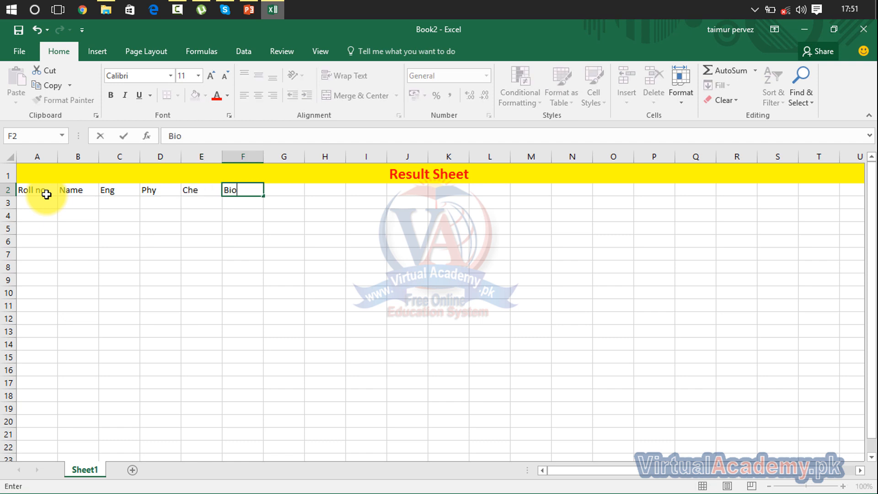
key("Tab")
Enter the subject headings "Urdu" in G2 and "Isl" in H2.
type("Uu")
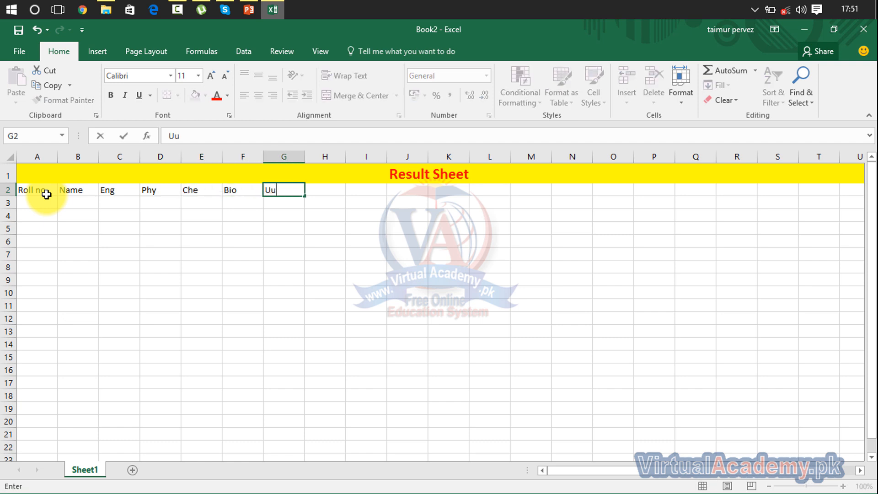
type("s")
key("BackSpace")
key("BackSpace")
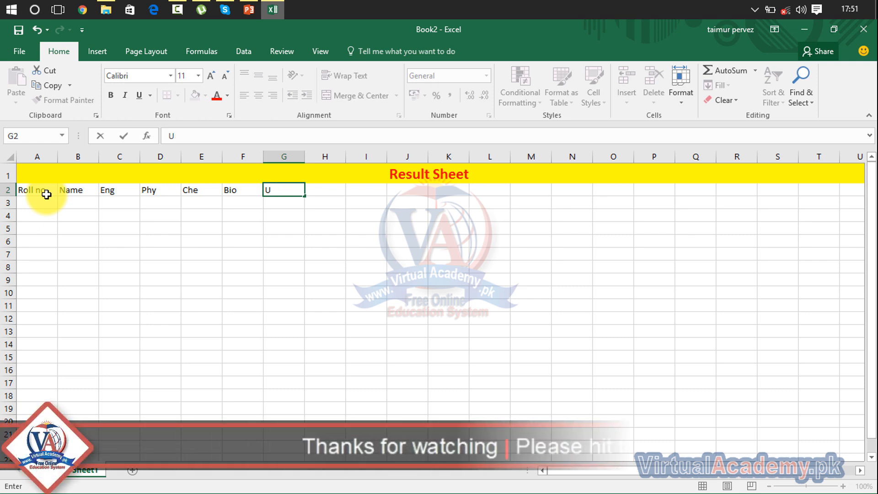
type("rdu")
key("Tab")
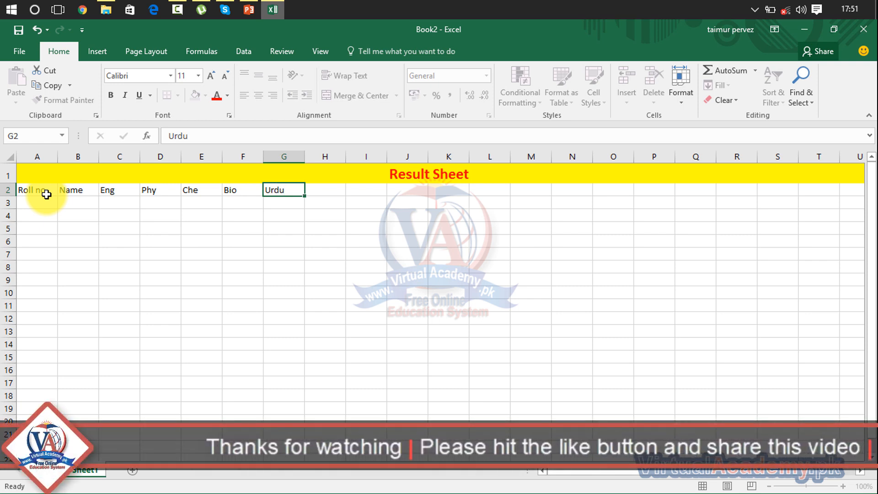
type("I")
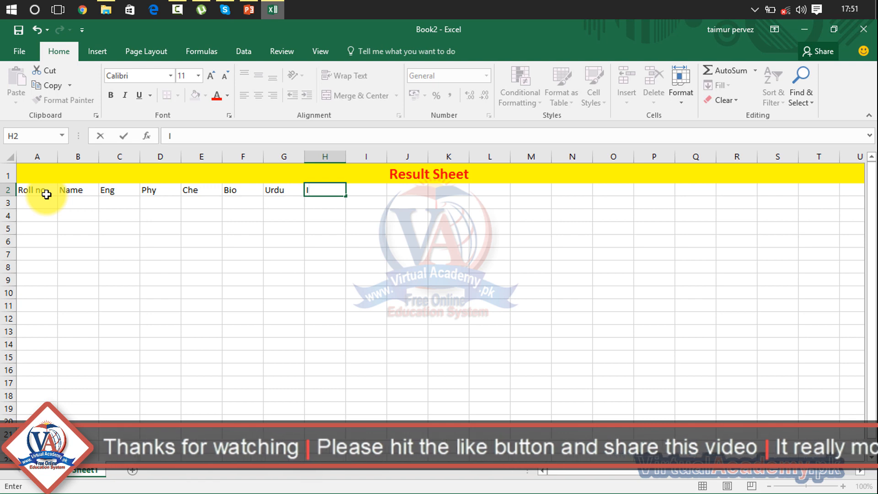
type("sl")
key("Return")
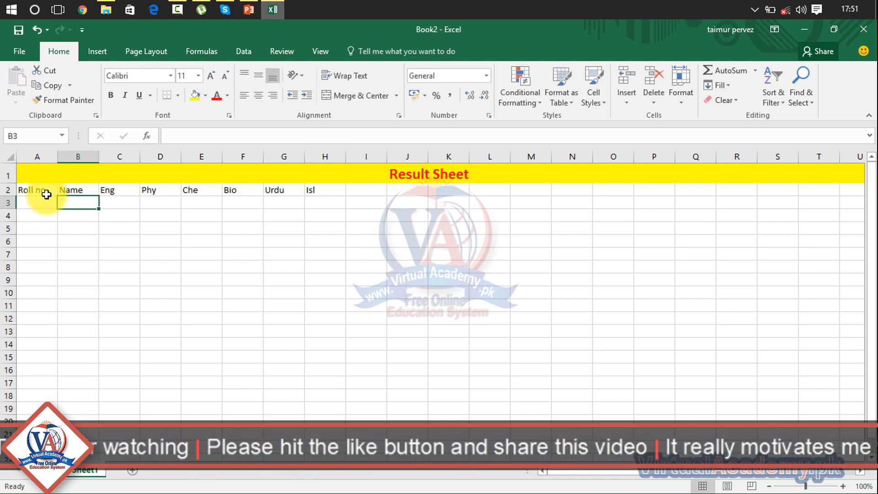
Add the subject headings "Comp" in I2 and "Math" in J2.
left_click(360, 190)
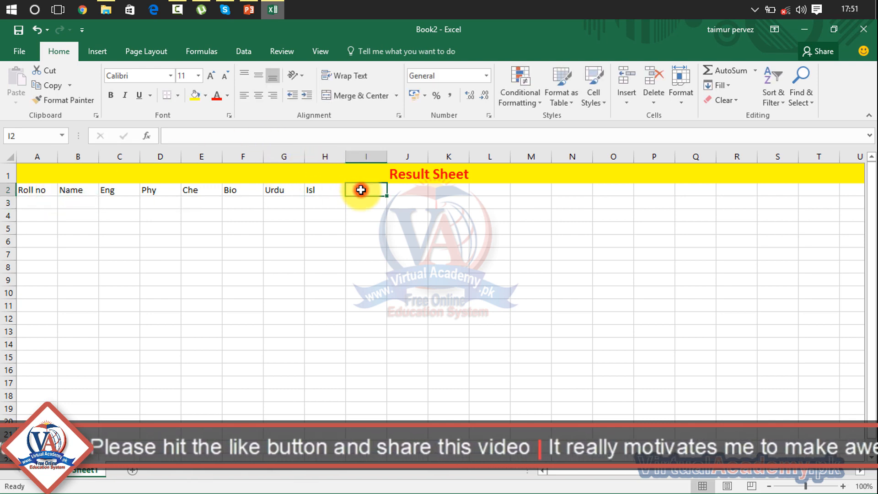
type("Comp")
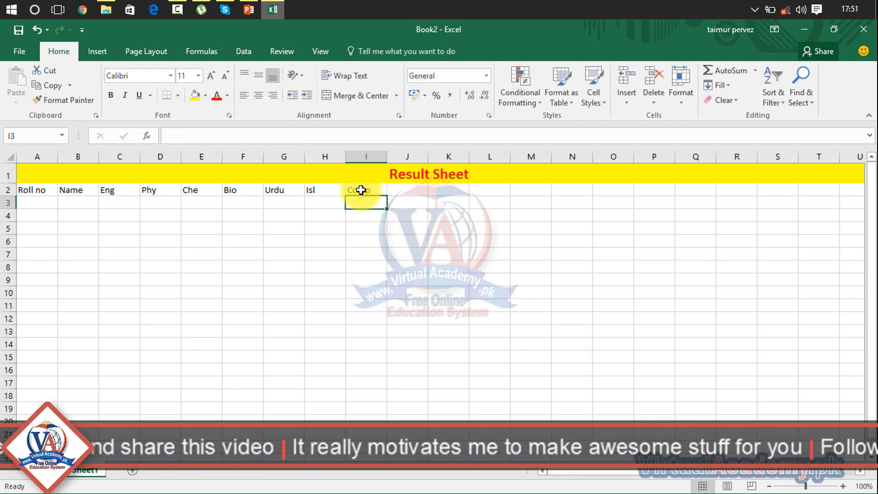
left_click(399, 189)
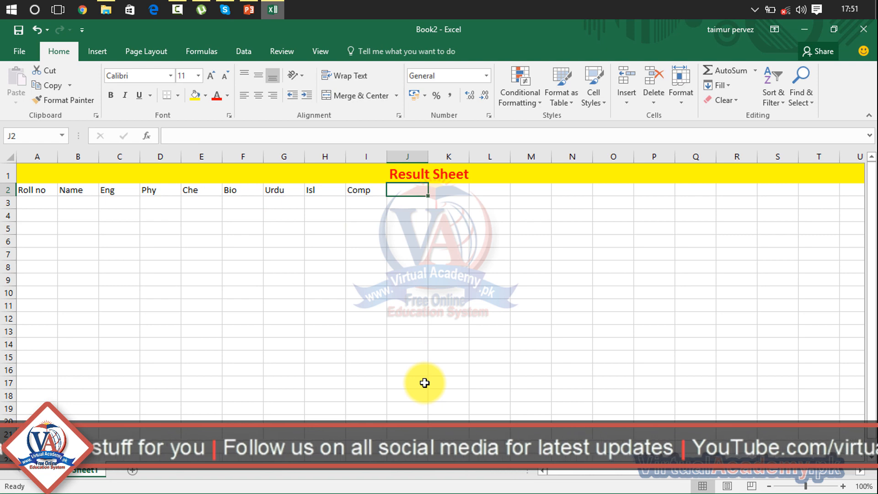
type("Math")
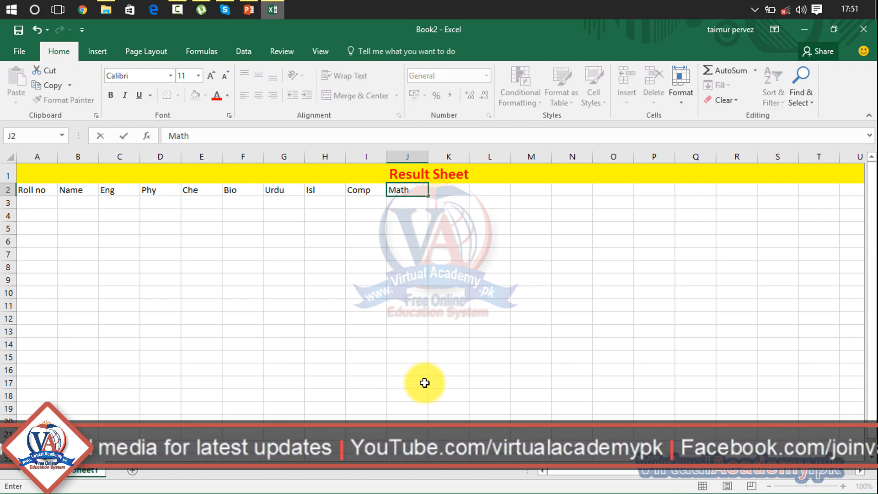
key("Tab")
Enter the heading "Total Marks" in K2.
type("T")
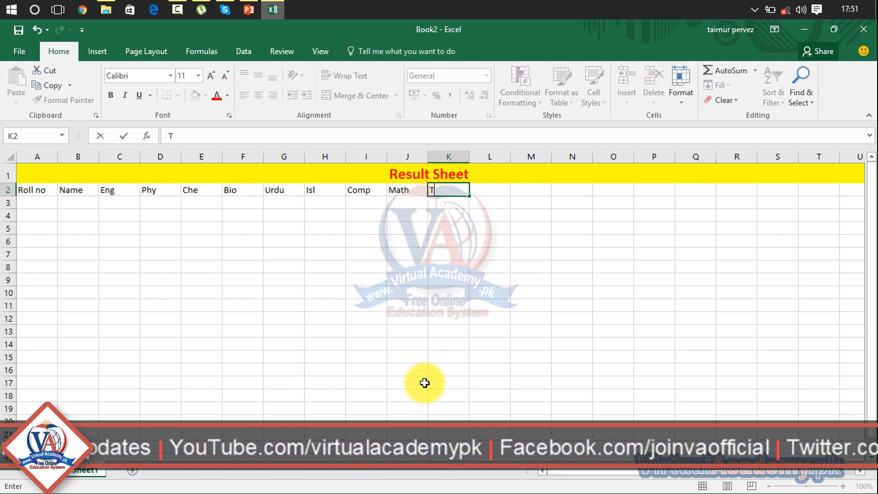
type("otal")
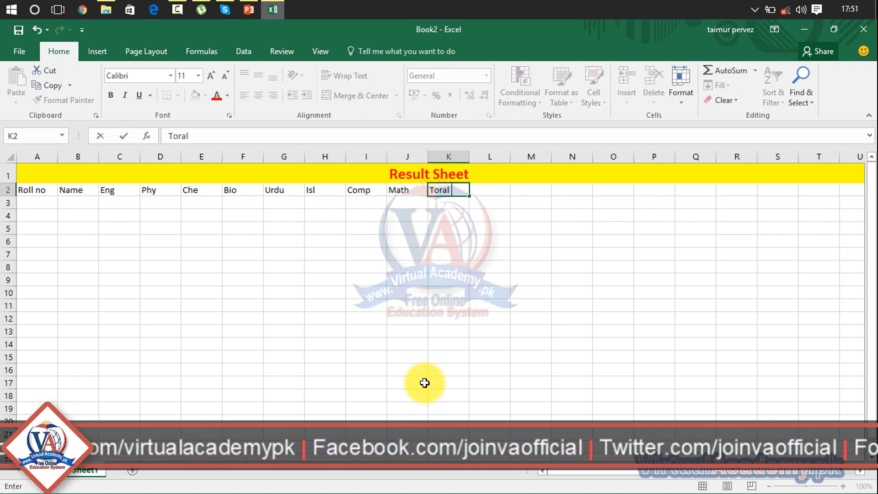
key("BackSpace")
key("BackSpace")
key("BackSpace")
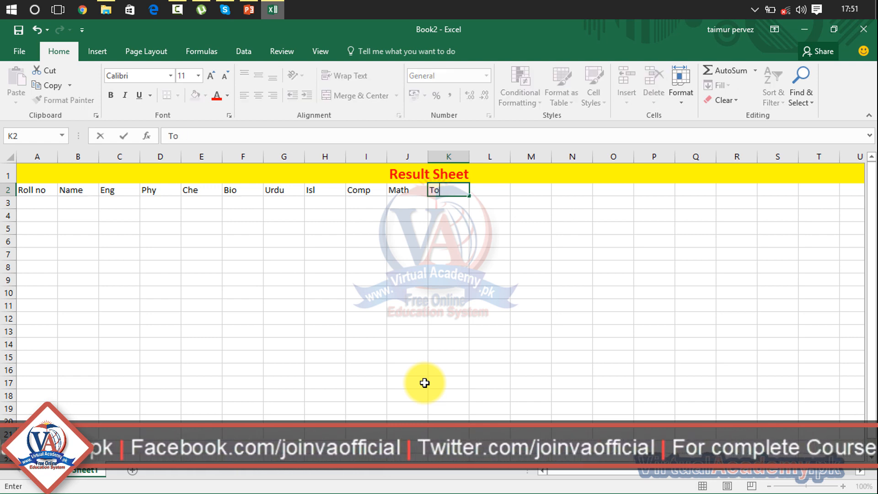
type("tal Marks")
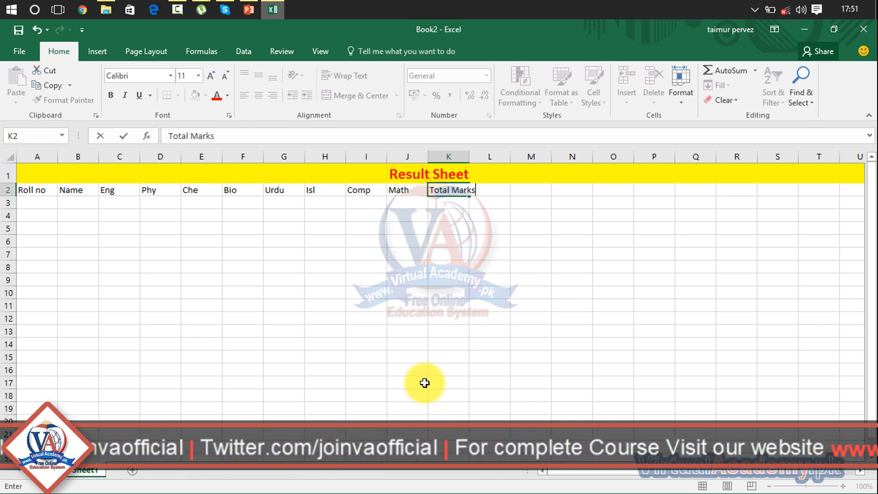
key("Tab")
Enter the heading "obtain Marks" in L2.
type("obja")
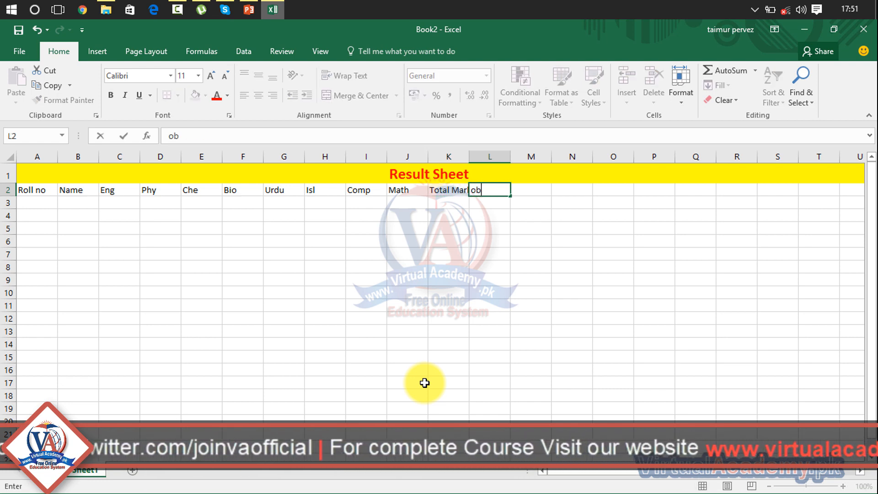
key("BackSpace")
key("BackSpace")
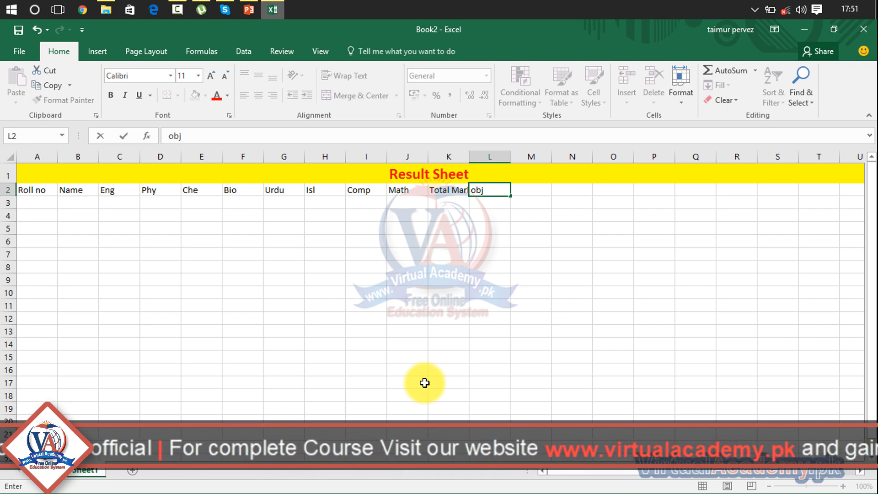
key("BackSpace")
type("tain ")
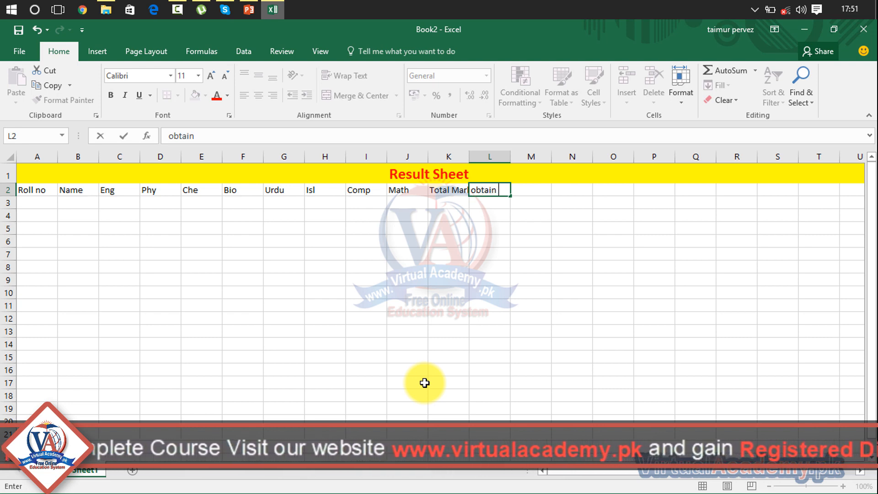
type("Marks")
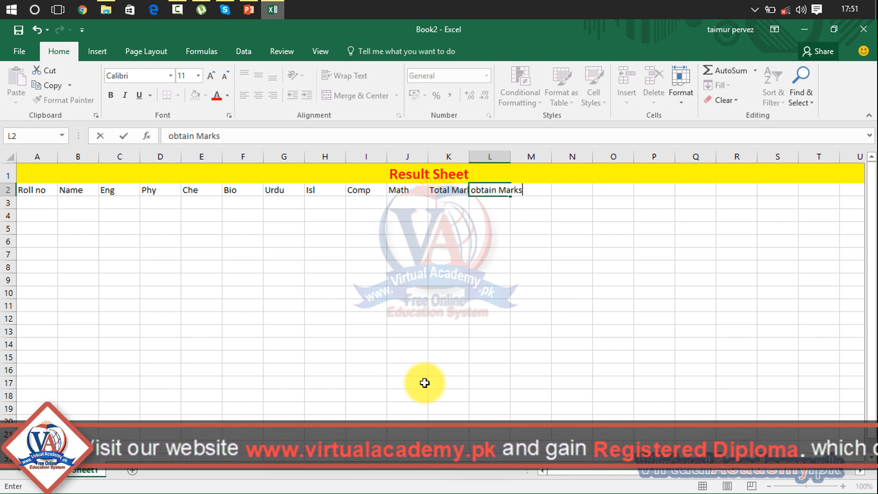
Enter the headings "Percentage" in M2 and "Grade" in N2.
key("Tab")
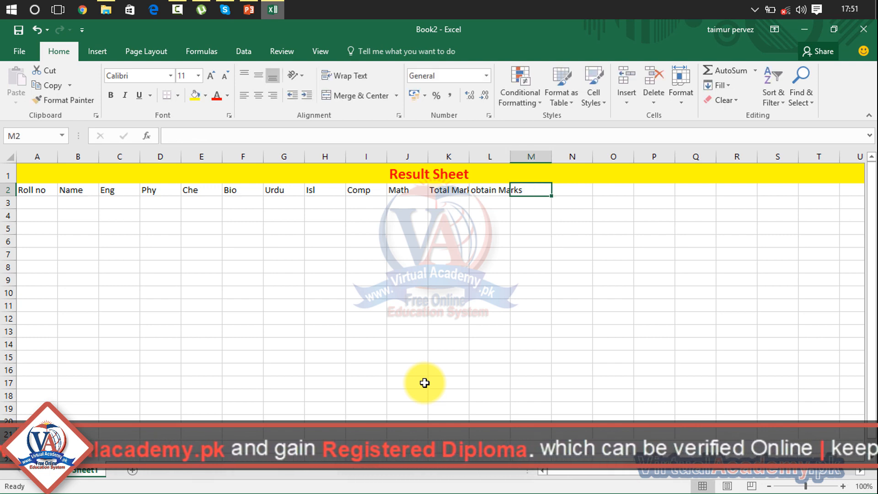
type("Perc")
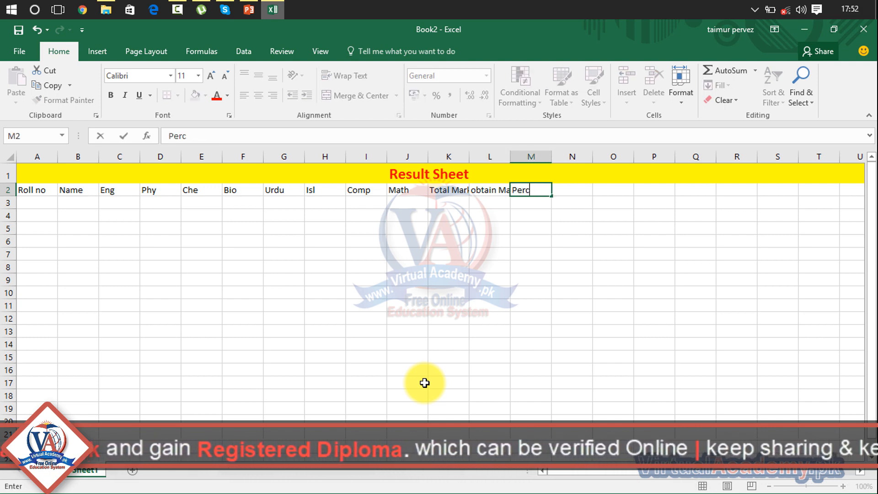
type("entage")
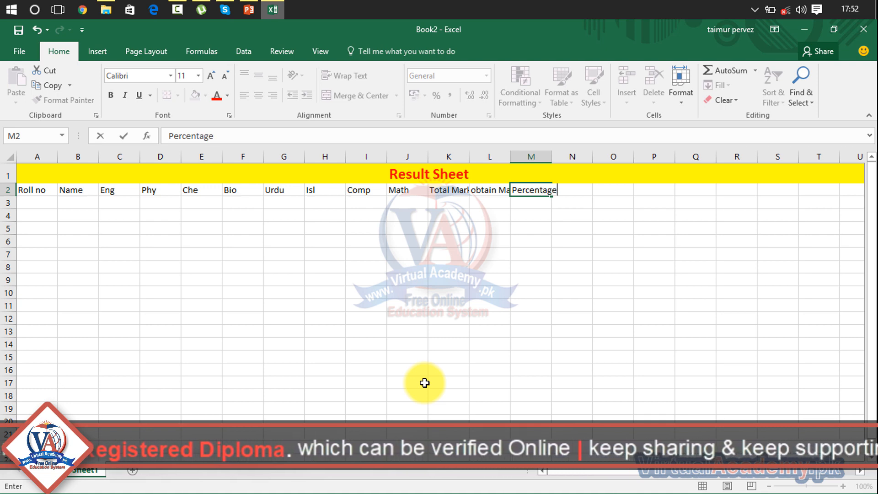
key("Tab")
type("Grade")
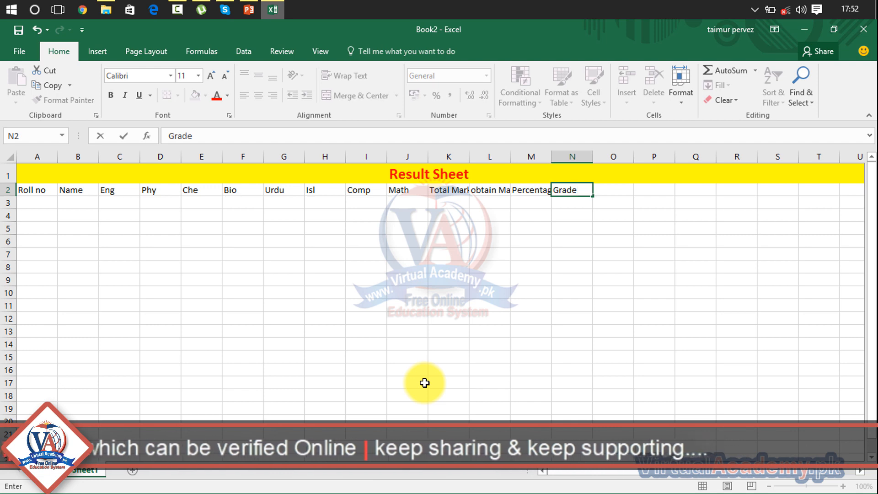
left_click(251, 227)
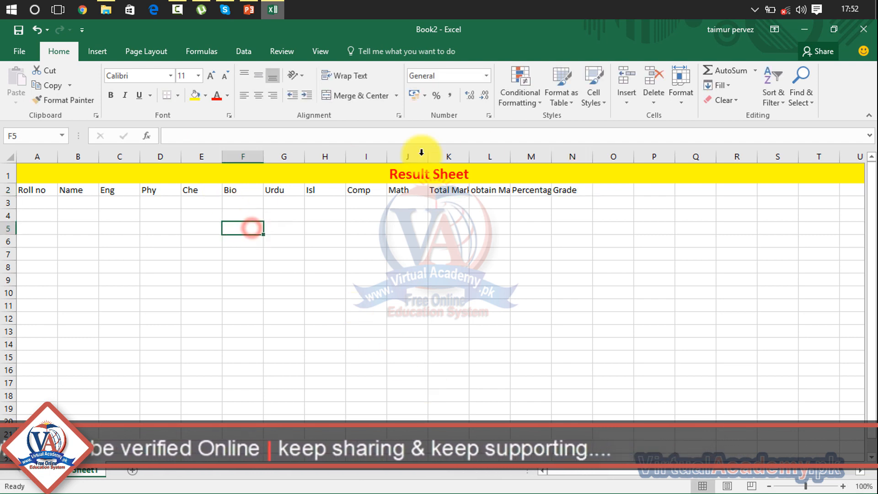
Widen columns K, L and M so the Total Marks, obtain Marks and Percentage headings fit.
left_click(450, 191)
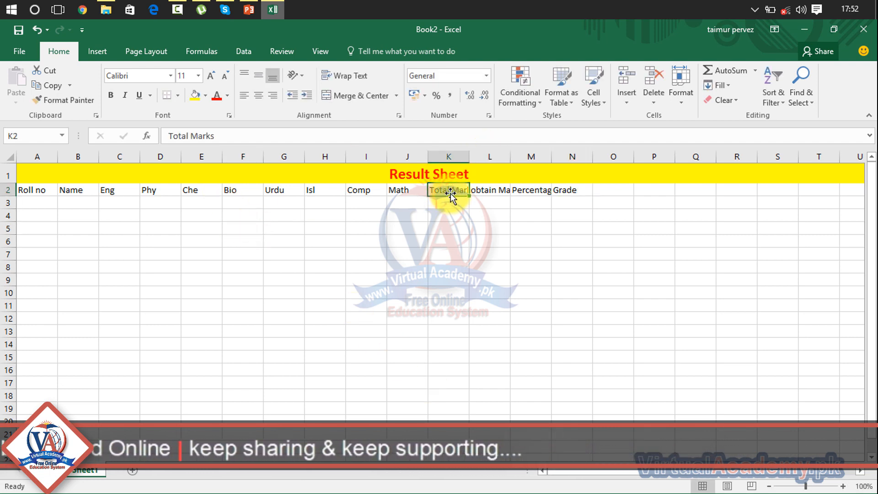
left_click_drag(469, 156, 594, 157)
left_click(500, 191)
left_click(561, 187)
left_click(617, 188)
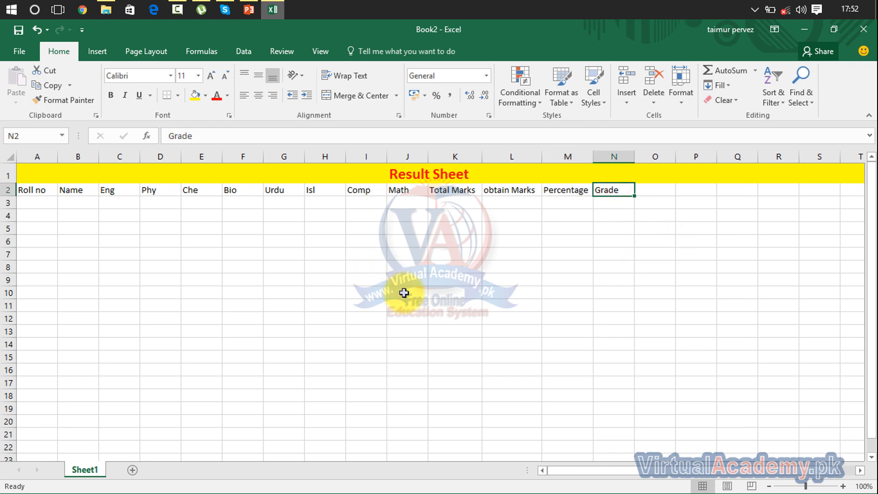
Enter 001 as the first roll number in A3.
left_click(30, 203)
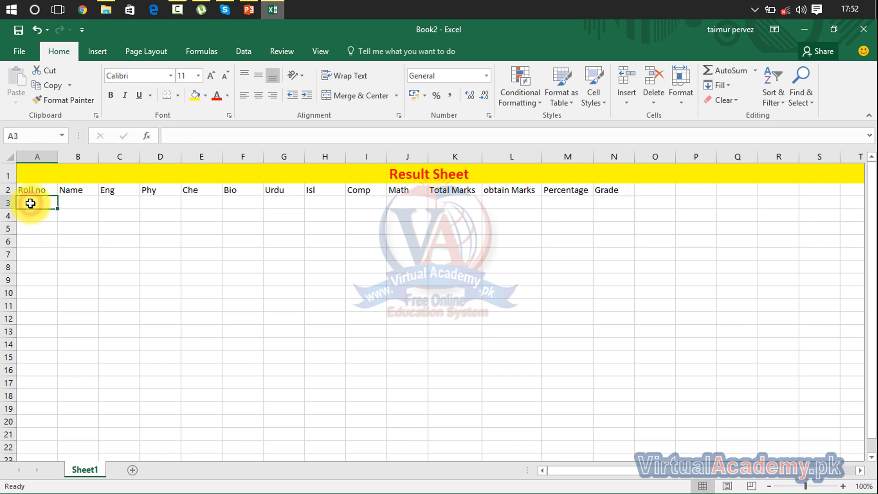
type("001")
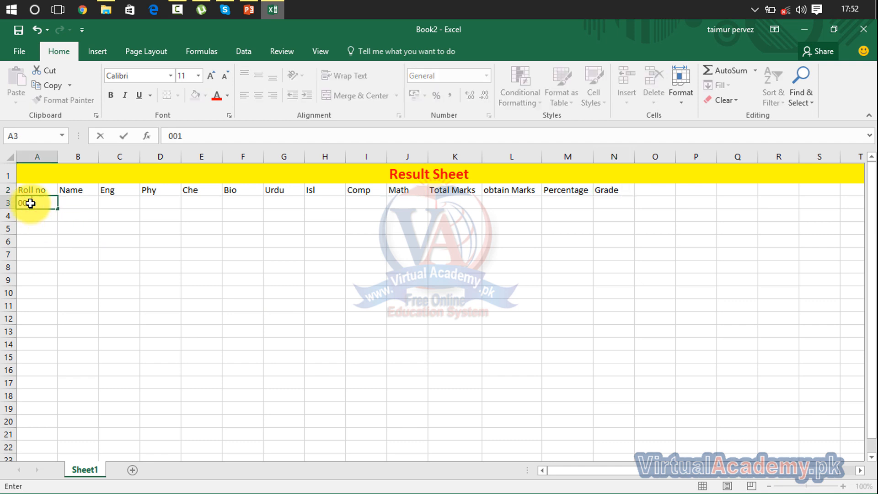
left_click(32, 218)
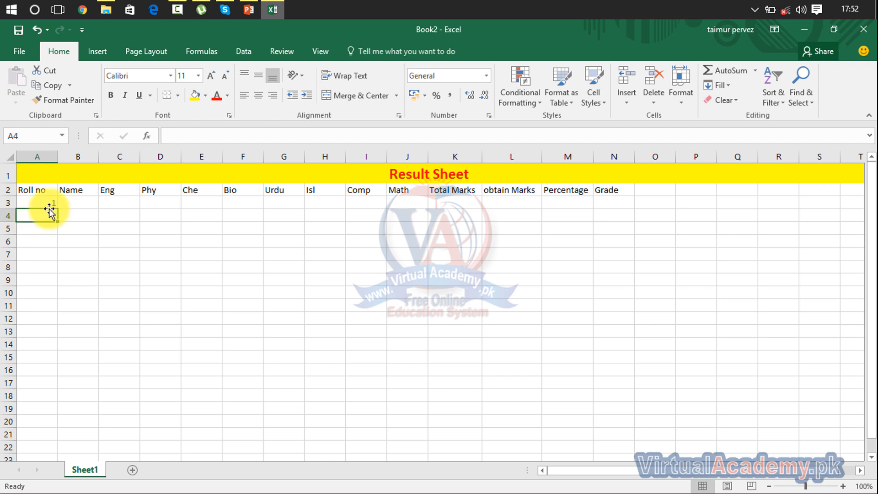
Enter the roll numbers "SS01" in A3 and "ss02" in A4.
left_click(49, 204)
type("SS0")
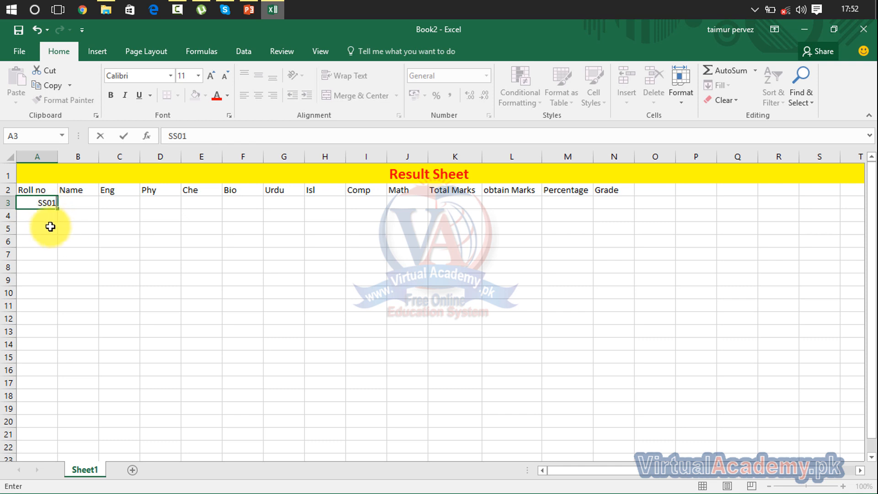
left_click(47, 226)
left_click(43, 212)
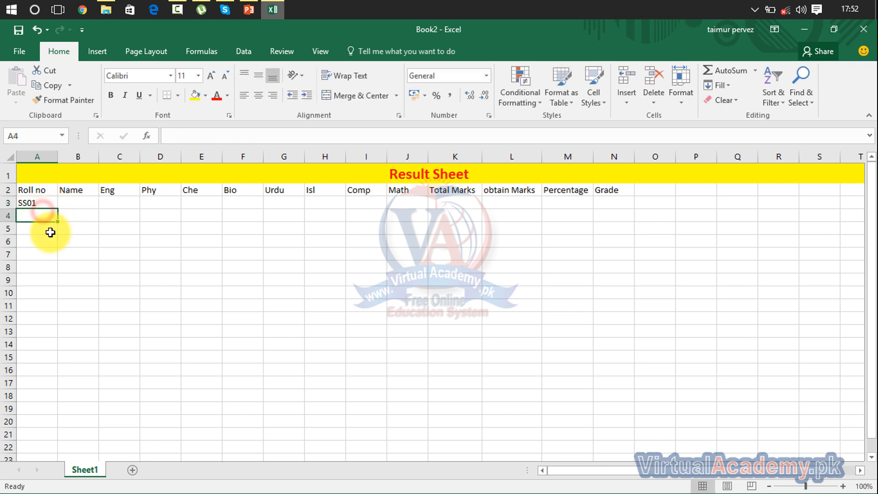
type("ss02")
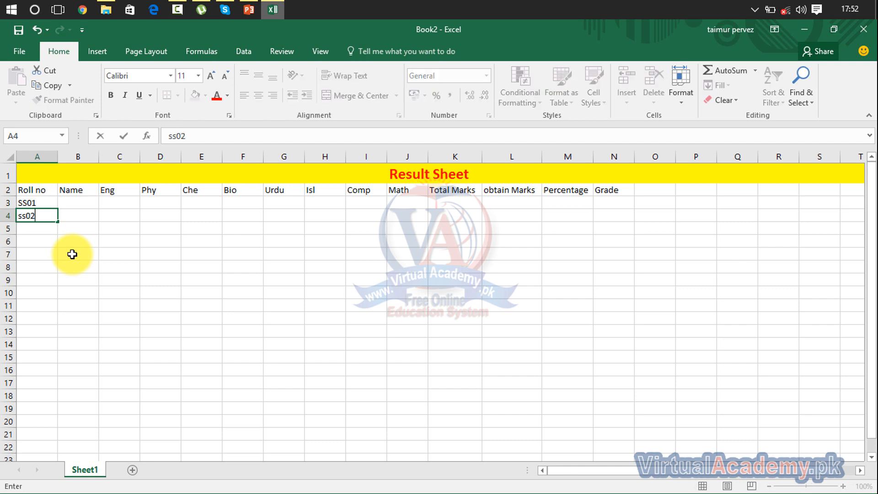
left_click(114, 226)
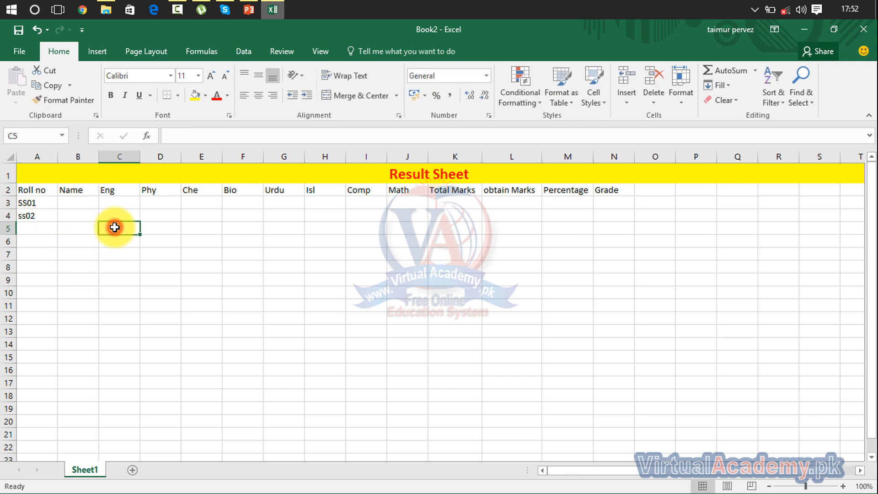
Extend the roll number series from A3:A4 down through A21.
left_click(34, 204)
left_click(35, 219)
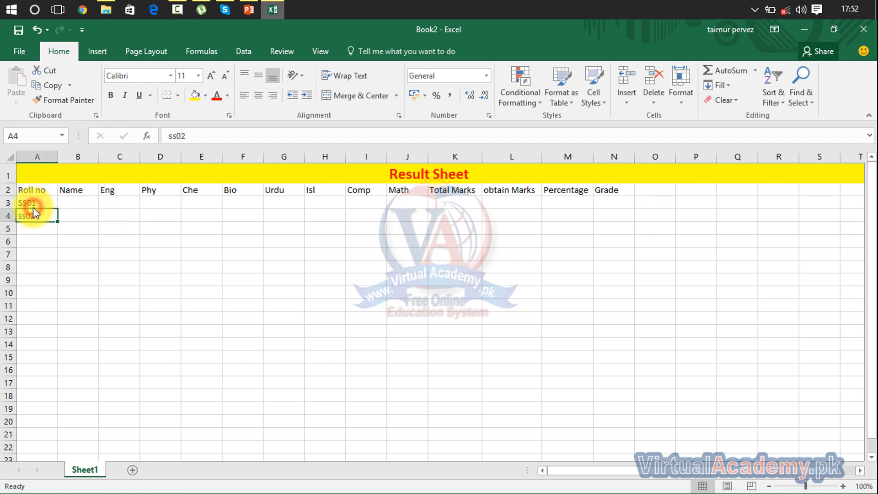
left_click(34, 203)
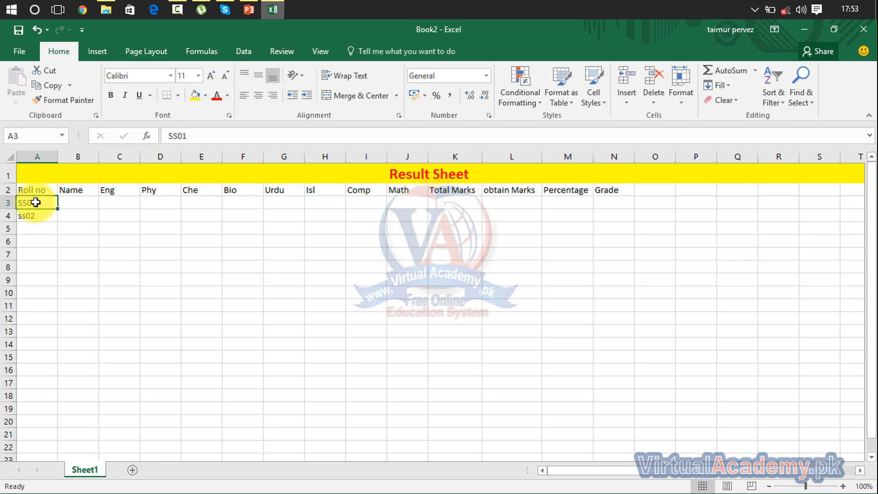
left_click(35, 202)
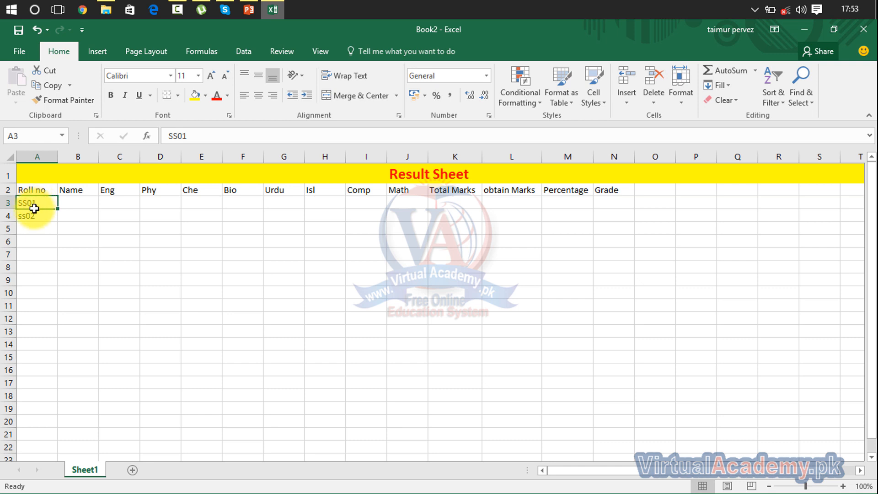
left_click_drag(32, 207, 34, 211)
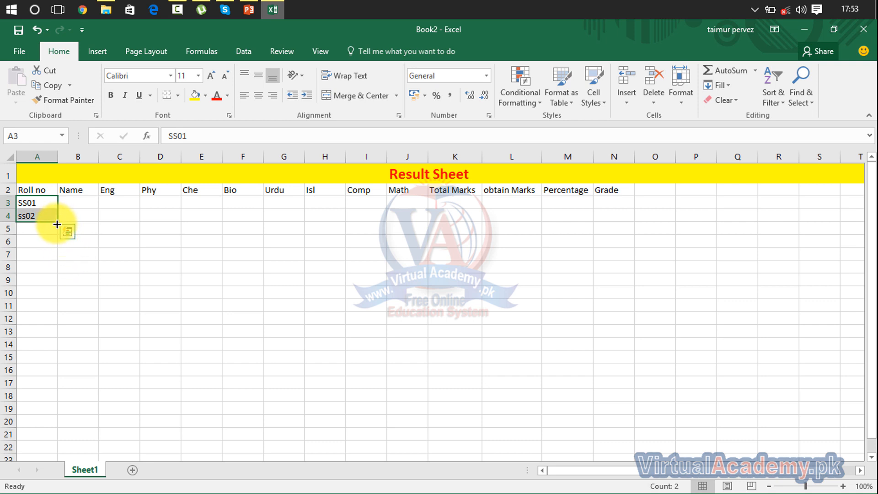
left_click_drag(56, 223, 50, 439)
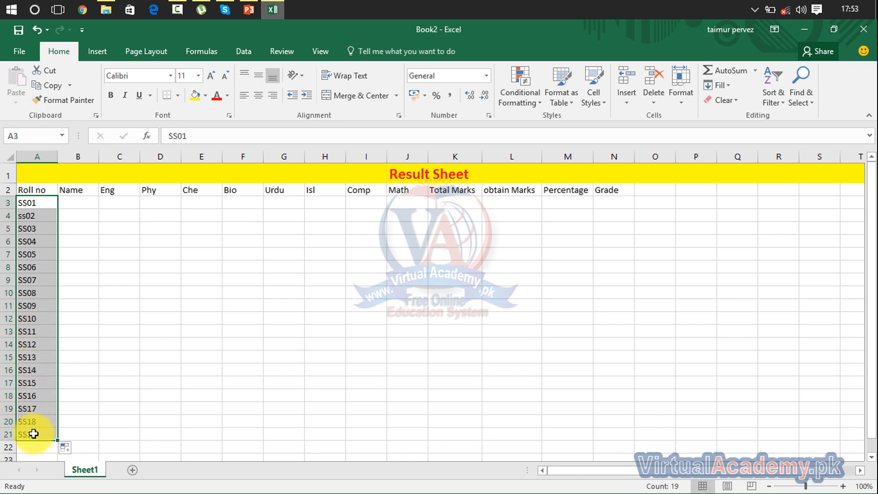
left_click(35, 431)
left_click(87, 392)
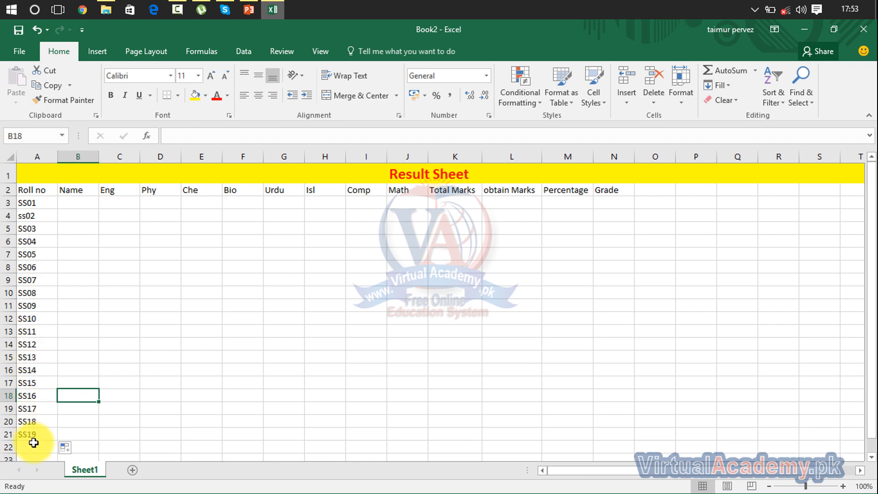
Clear the filled roll numbers from A5 down, keeping only the two entries in A3 and A4.
left_click(36, 212)
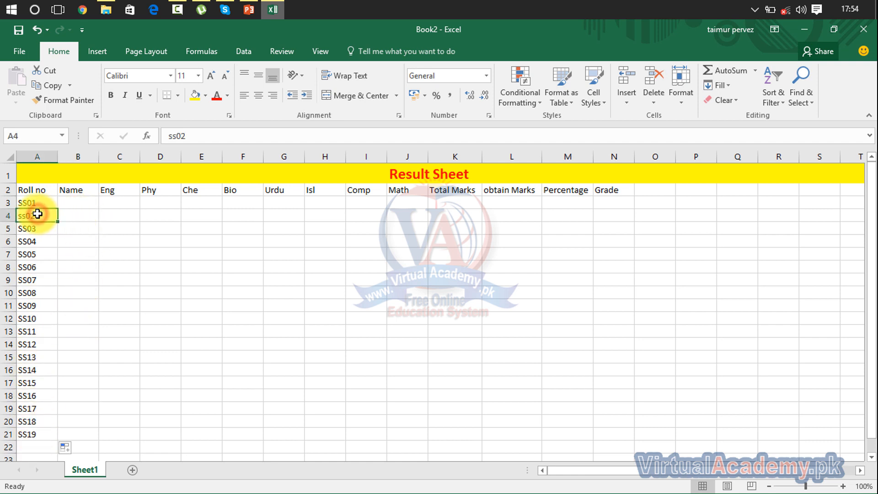
left_click(42, 205)
left_click_drag(43, 209, 42, 216)
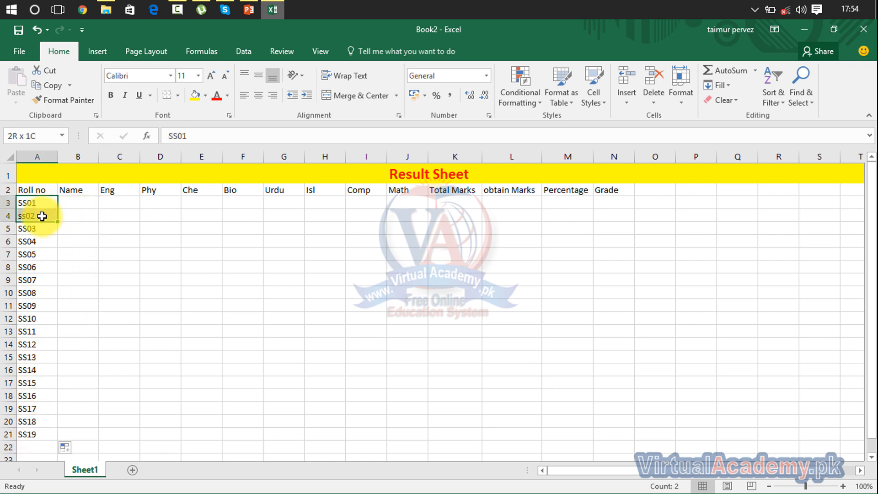
left_click(76, 204)
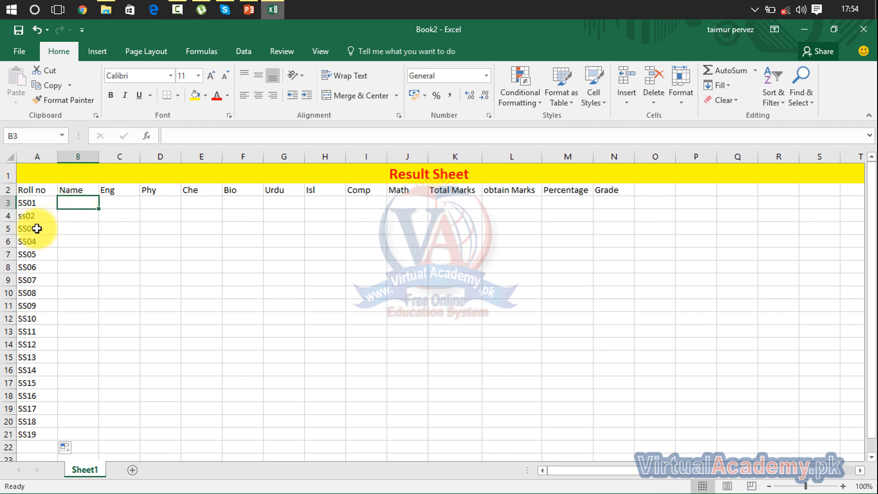
left_click_drag(36, 228, 15, 443)
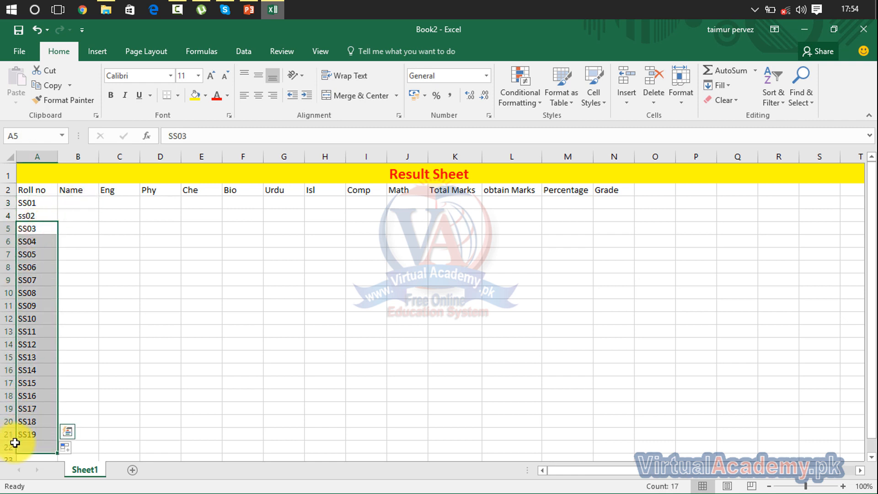
key("Delete")
Autofill the roll number series from A3:A4 down through A22.
left_click(38, 200)
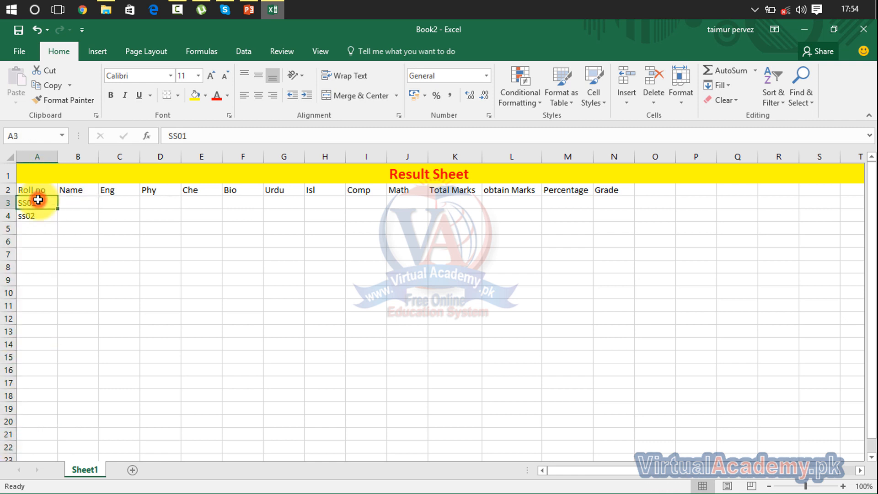
left_click_drag(38, 203, 35, 216)
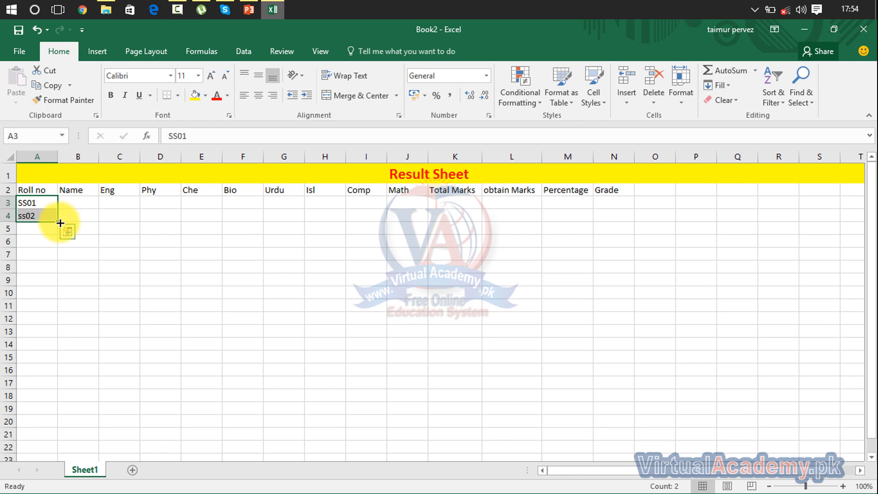
left_click_drag(58, 220, 53, 446)
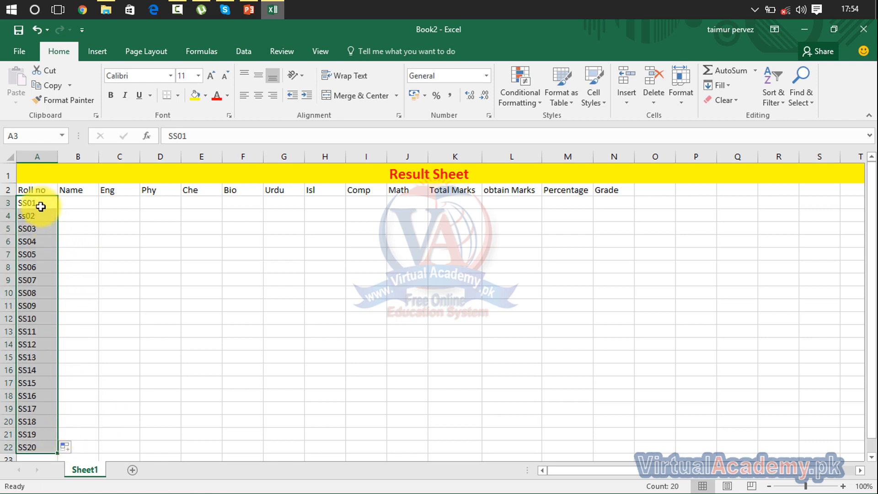
left_click(92, 319)
Enter the first three students' names in B3 through B5 of the Name column.
left_click(81, 202)
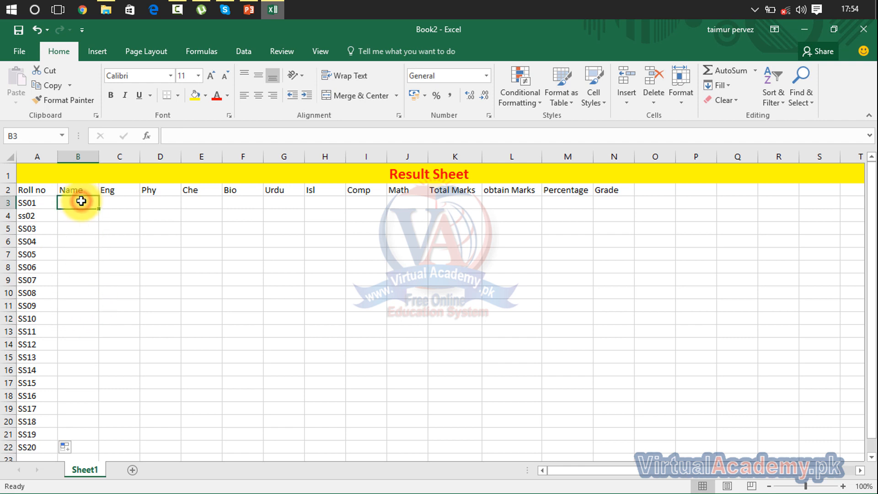
type("A")
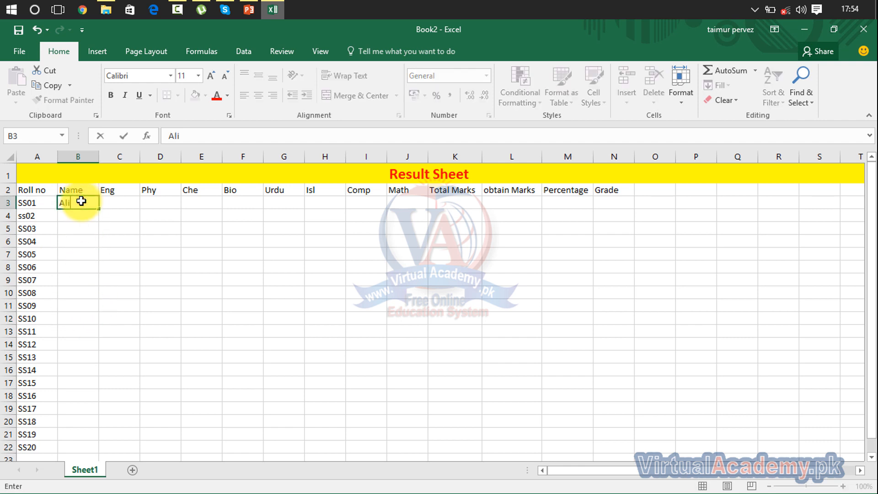
type("li")
key("Return")
type("u")
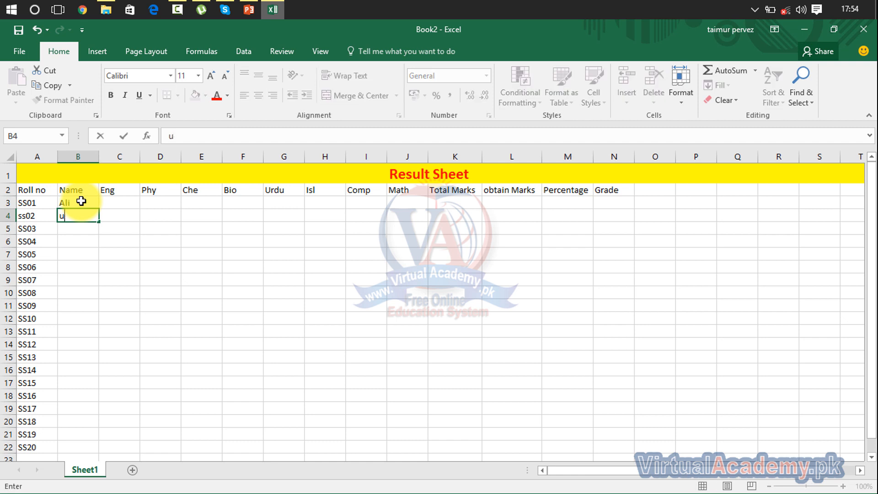
type("sman")
key("Return")
type("umer")
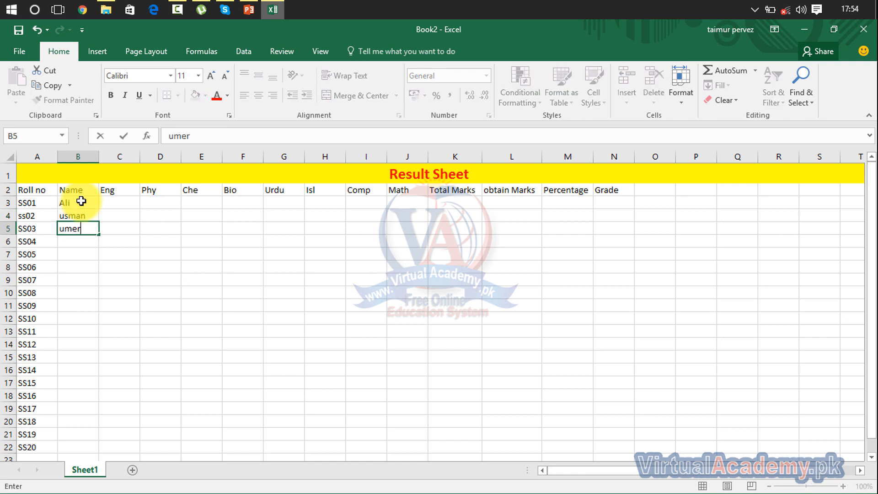
key("Return")
Enter the next five students' names in B6 through B10 of the Name column.
type("khazir")
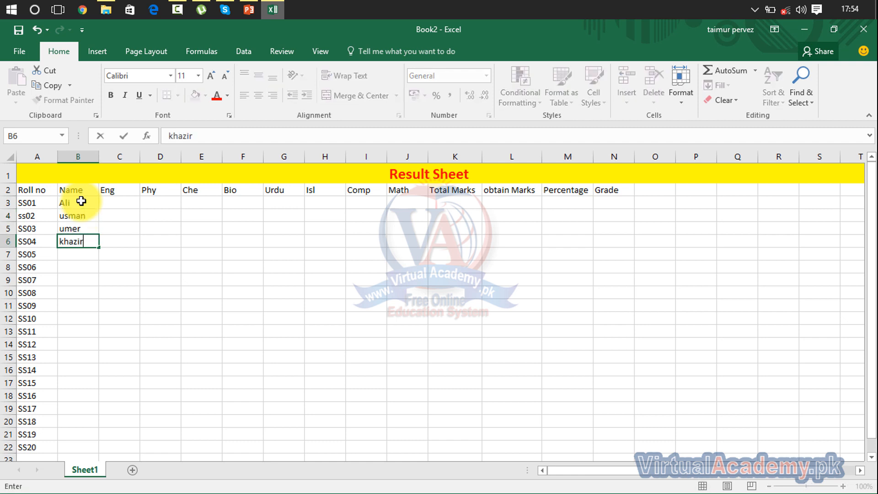
key("Return")
type("wa")
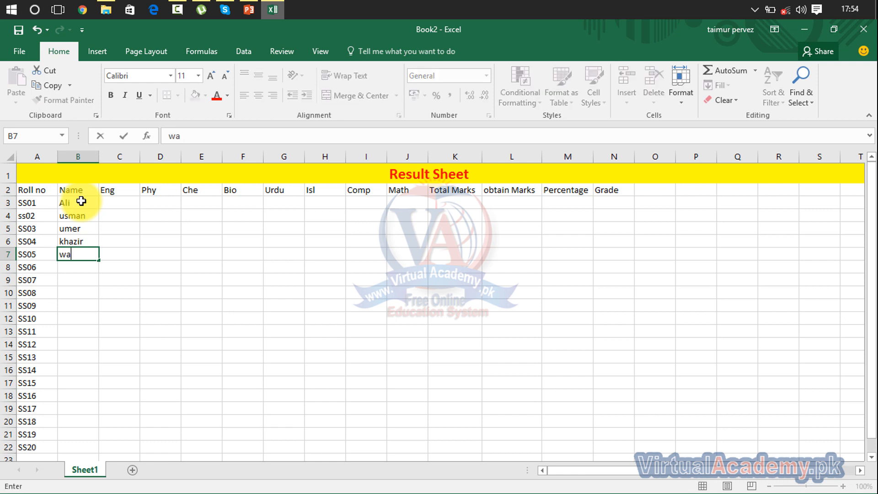
type("qas")
key("Return")
type("tahir")
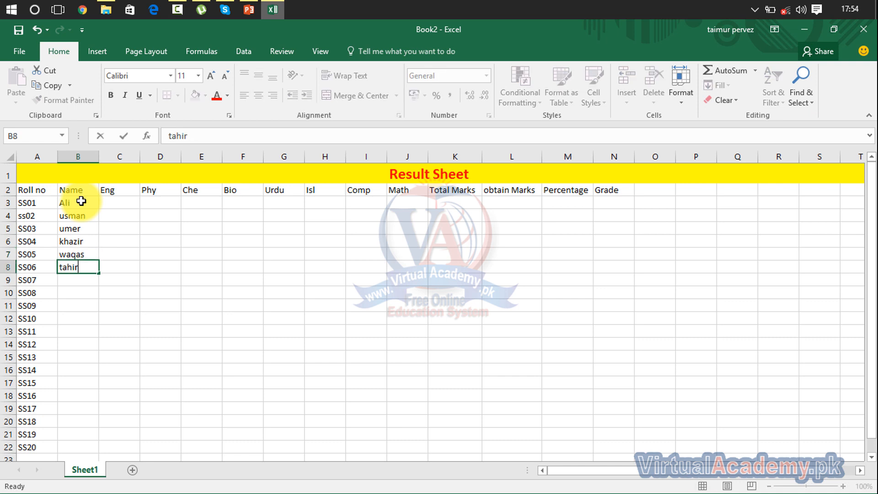
key("Return")
type("bab")
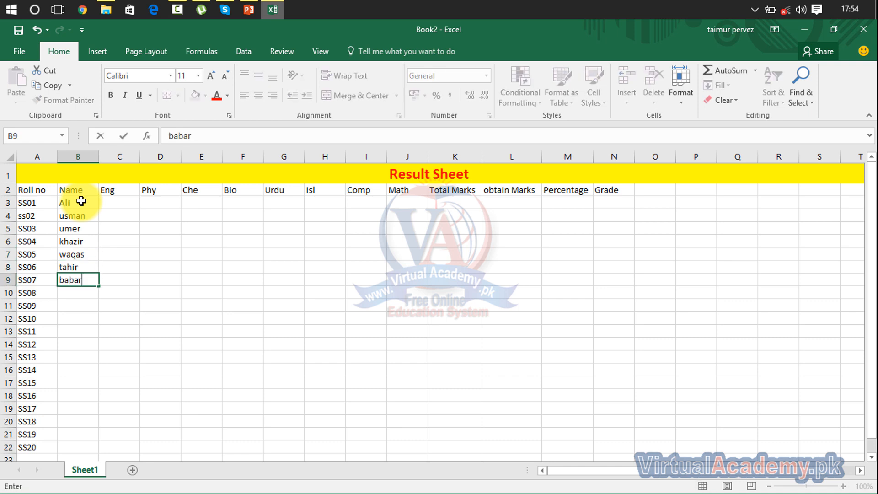
type("ar")
key("Return")
type("jawad")
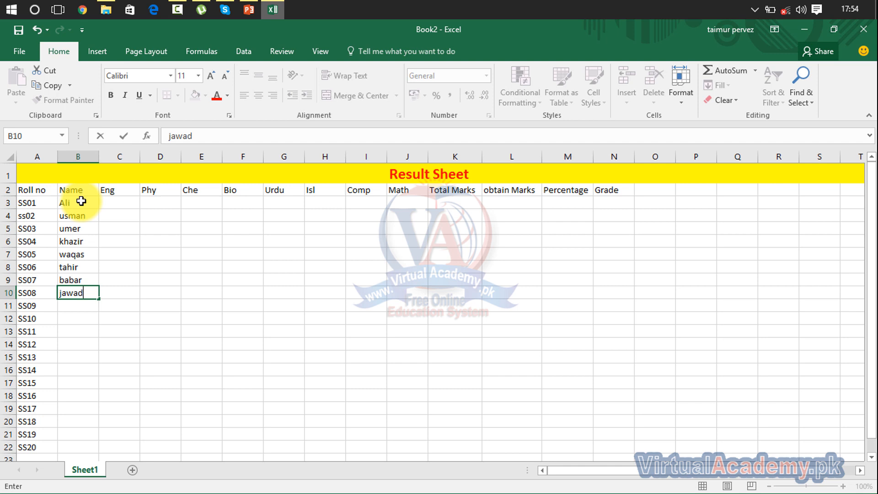
key("Return")
Autofill the eight student names in B3:B10 down the Name column through B22.
left_click_drag(80, 201, 107, 448)
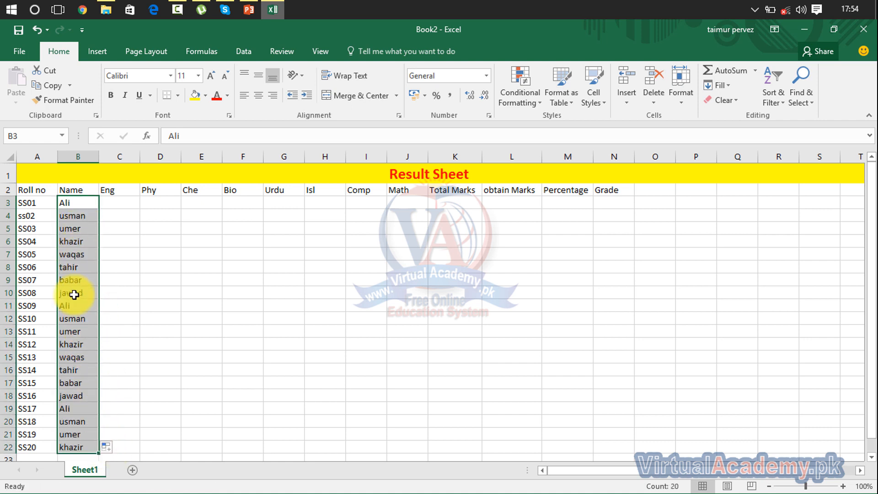
left_click(185, 316)
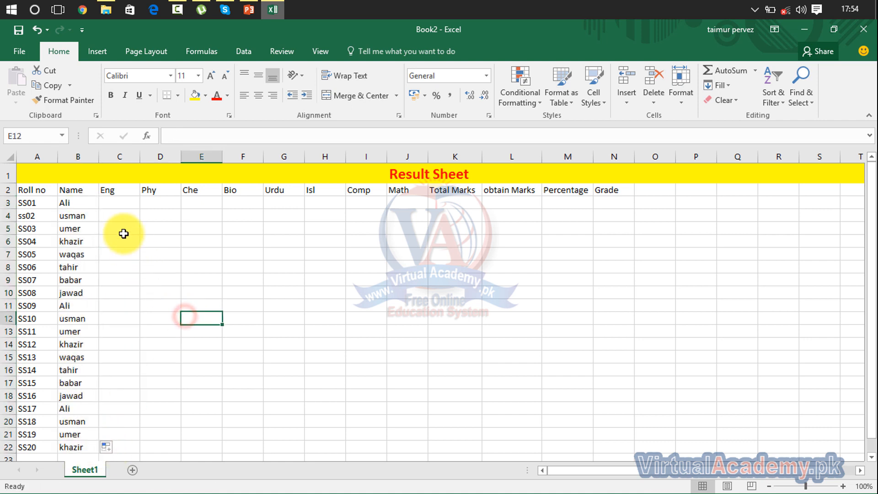
left_click(117, 214)
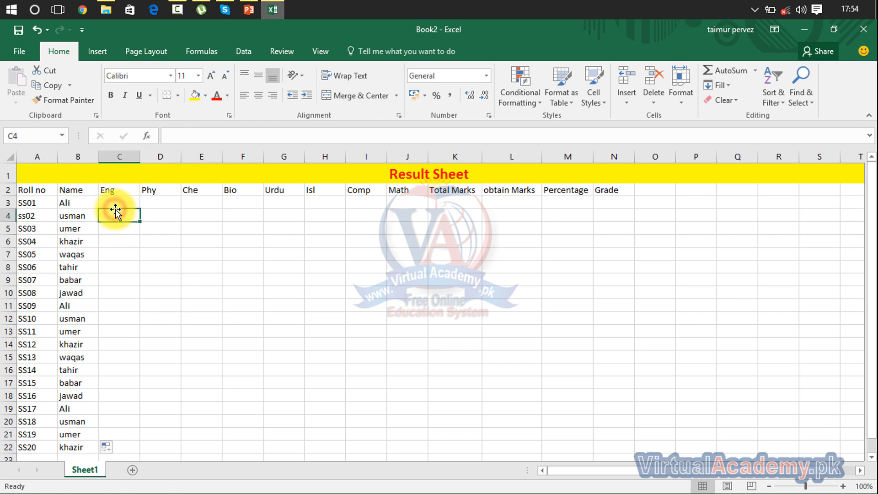
left_click(120, 203)
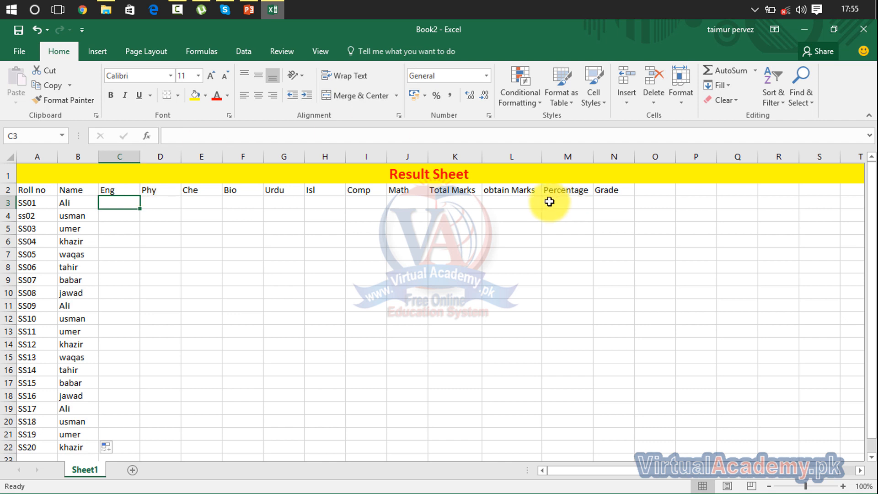
Enter 800 in K3 under Total Marks and fill it down through K22.
left_click(455, 201)
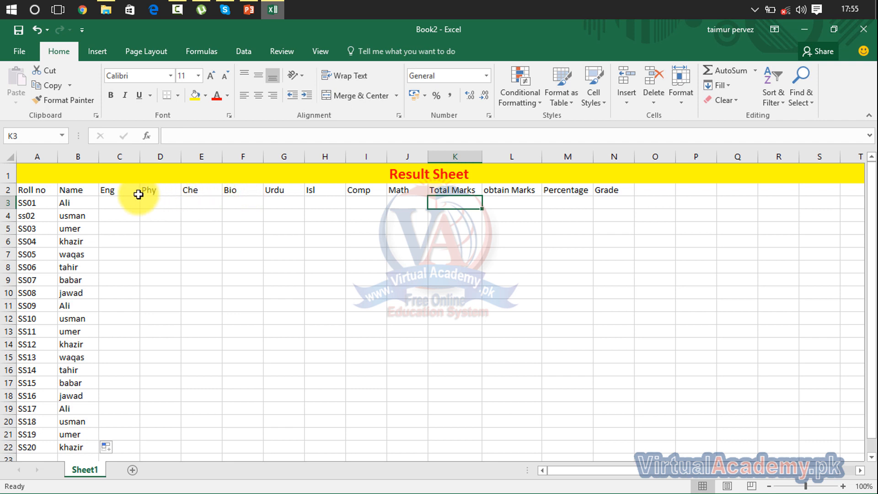
type("800")
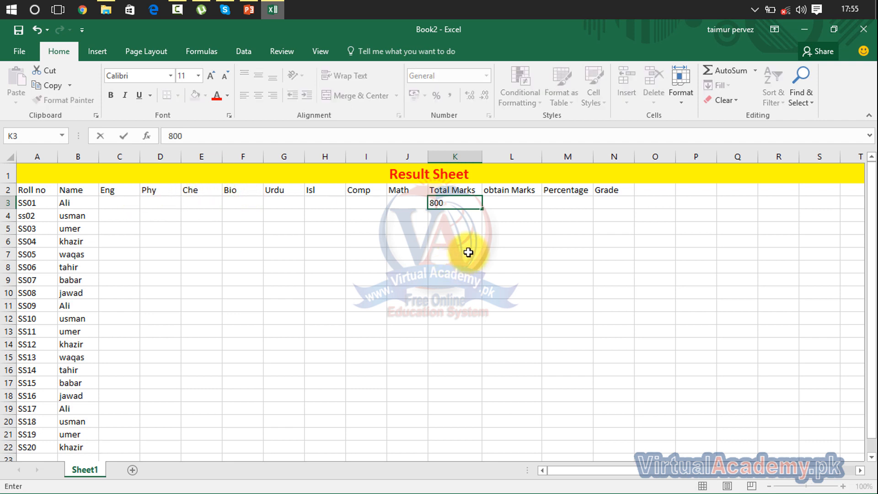
left_click(468, 252)
left_click(463, 204)
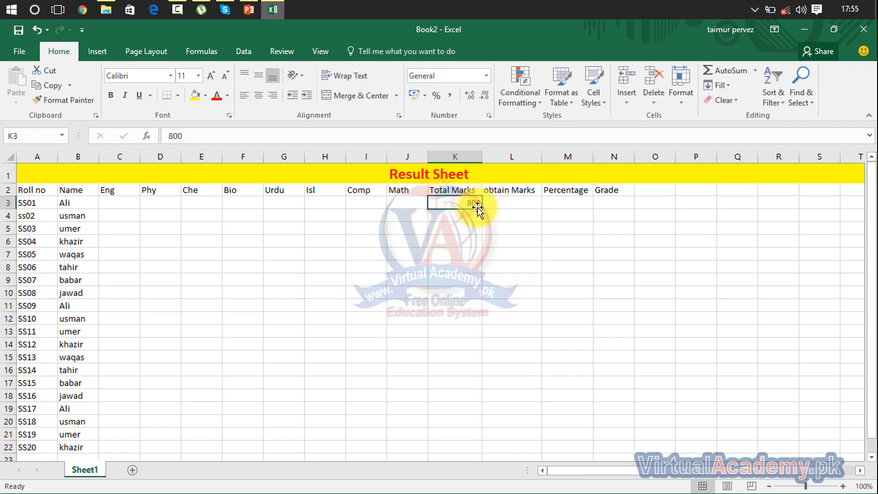
left_click_drag(482, 209, 479, 447)
left_click(563, 305)
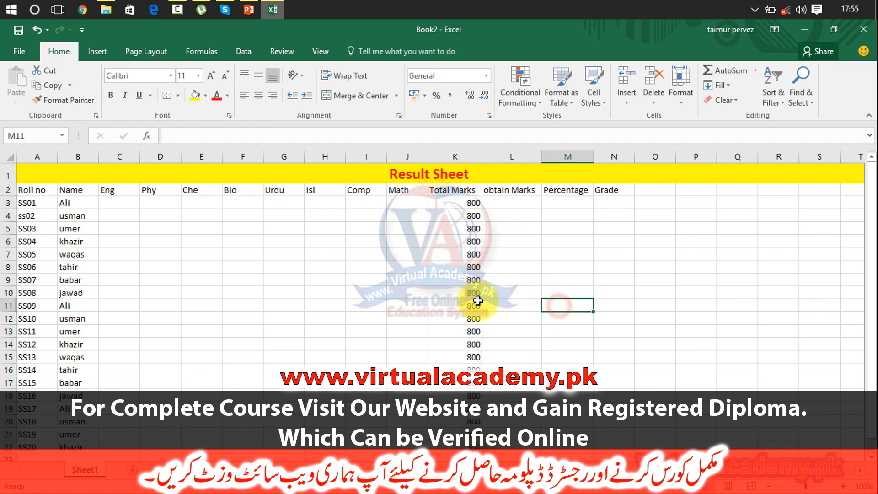
Enter the first student's Eng, Phy, Che and Bio marks as 56, 86, 85 and 48 in C3 through F3.
left_click(112, 202)
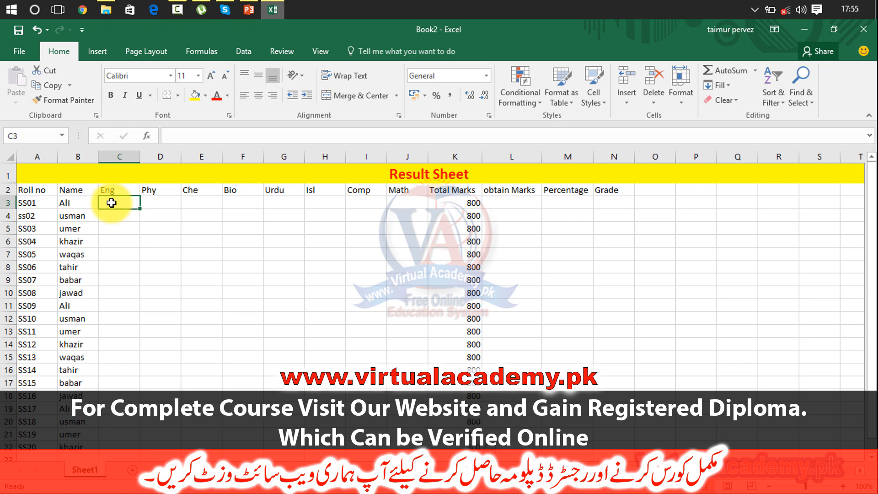
type("56")
key("Tab")
type("86")
key("Tab")
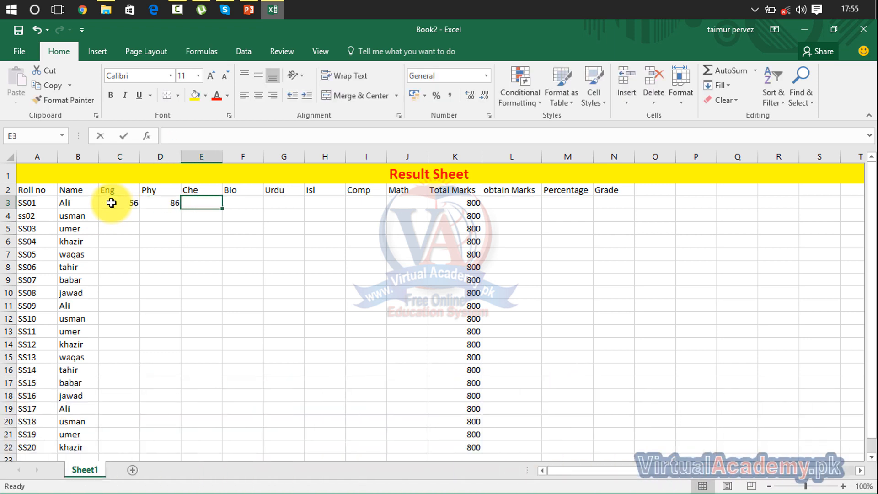
type("85")
key("Tab")
type("48")
key("Tab")
Enter the first student's Urdu, Isl, Comp and Math marks as 85, 45, 88 and 58 in G3 through J3, and select L3.
type("585")
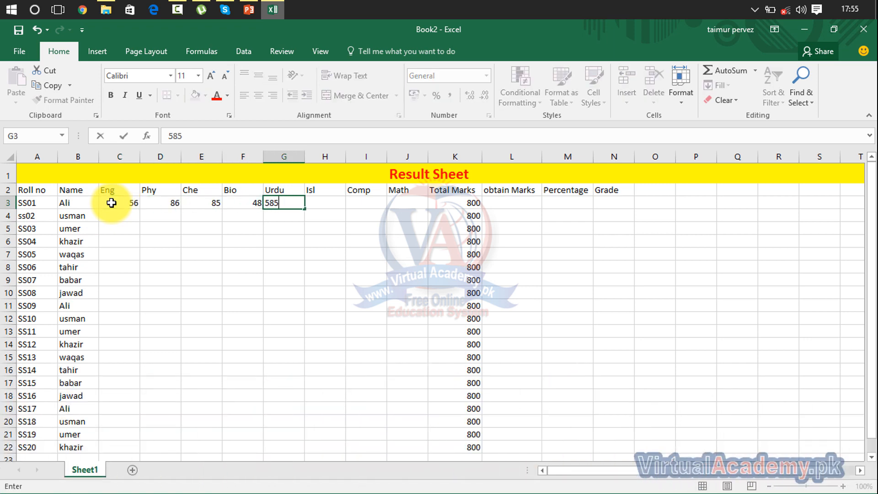
key("Tab")
key("Left")
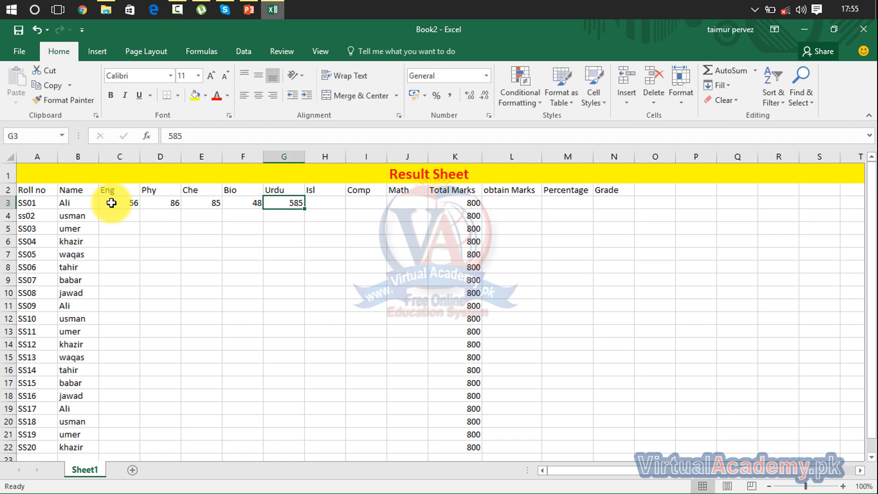
type("85")
key("Tab")
type("45")
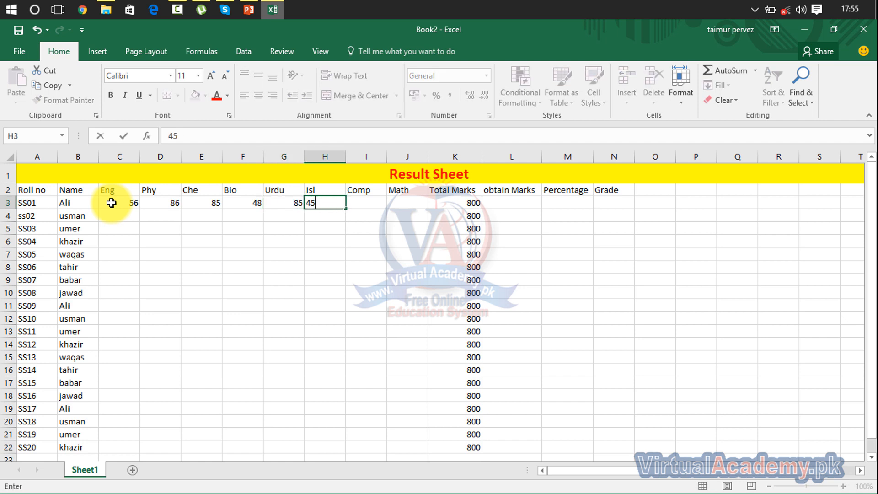
key("Tab")
type("88")
key("Tab")
type("58")
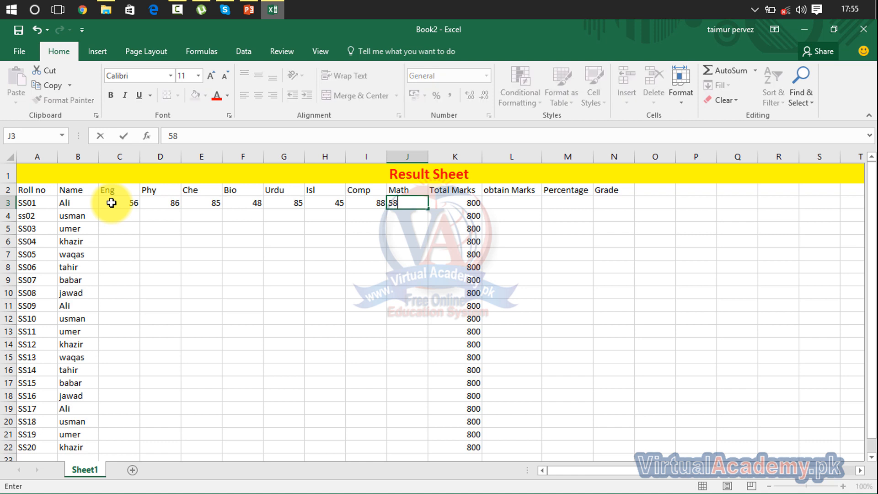
key("Tab")
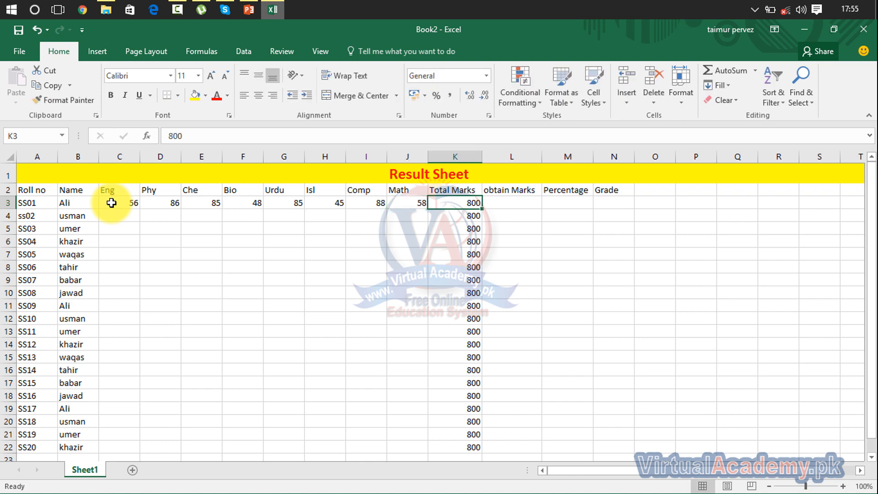
key("Tab")
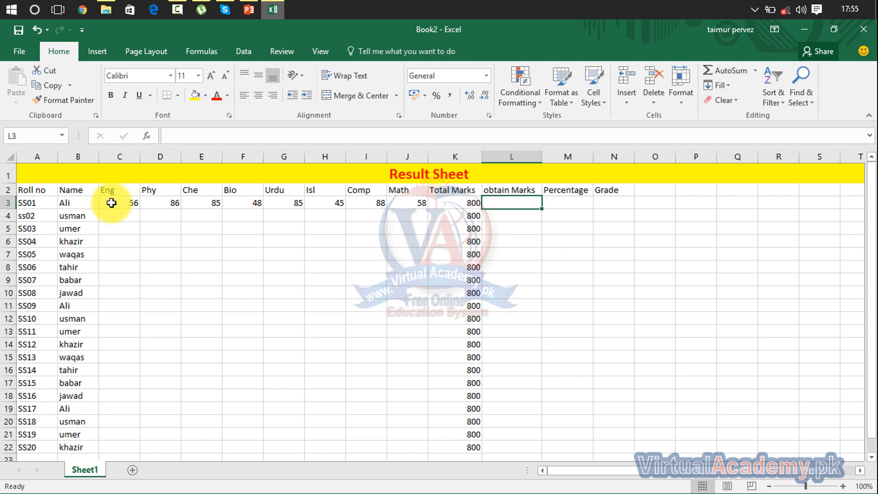
Open Notepad with a blank document and maximize its window.
key("super")
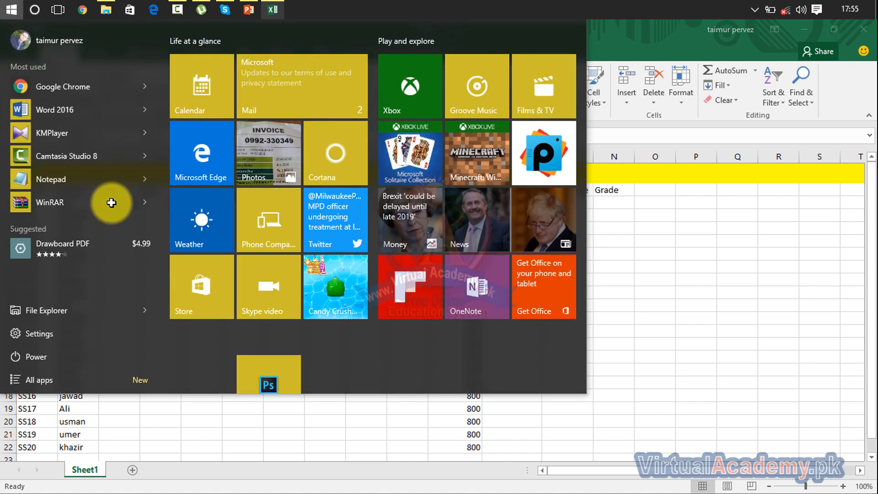
type("n")
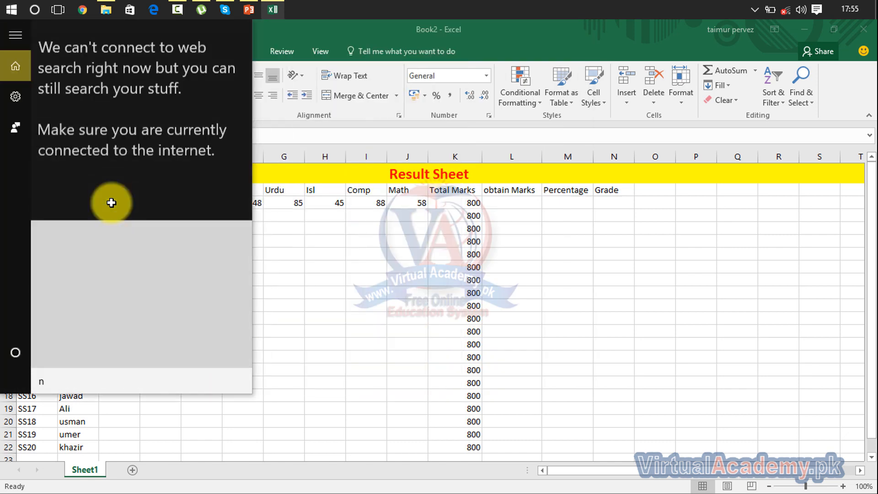
type("ote")
key("Return")
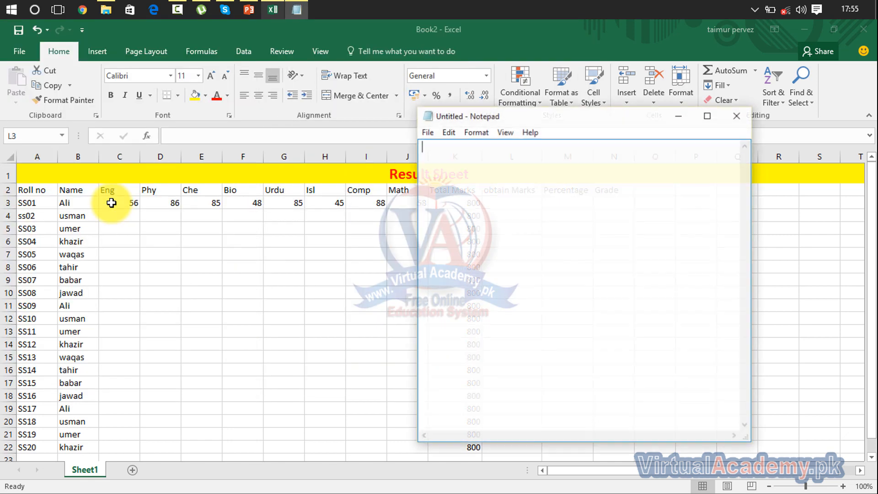
left_click(707, 117)
Set the Notepad font to bold at size 20 and write "Obtain marks" on the first line.
left_click(87, 41)
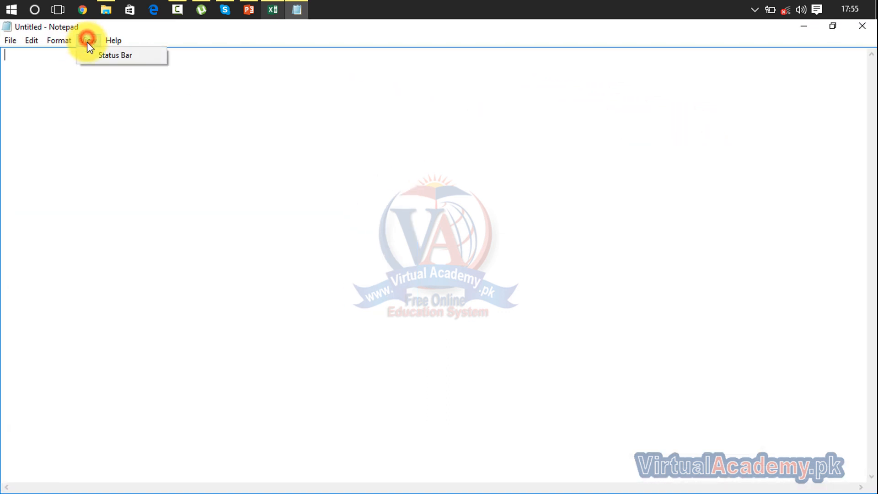
mouse_move(59, 41)
left_click(73, 69)
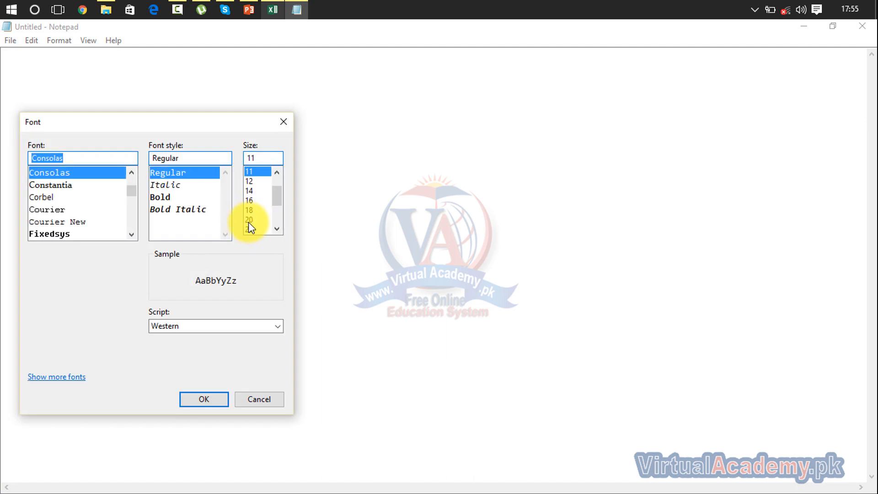
left_click(248, 220)
left_click(172, 197)
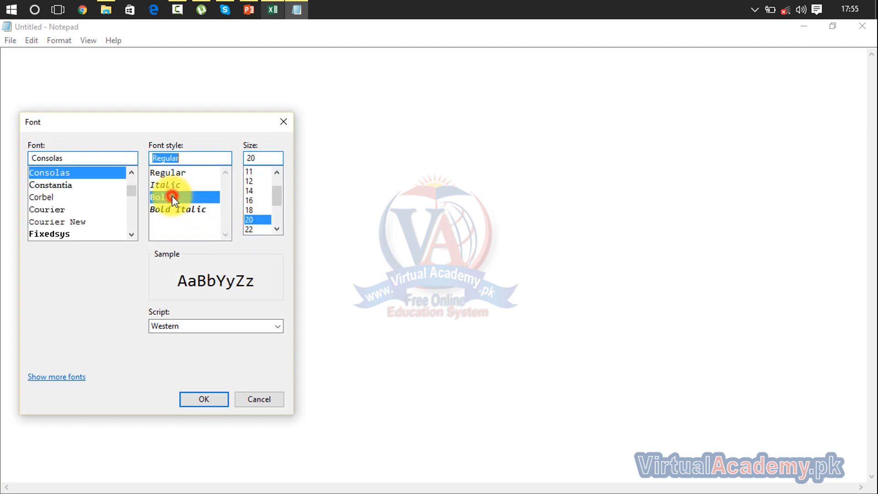
left_click(209, 397)
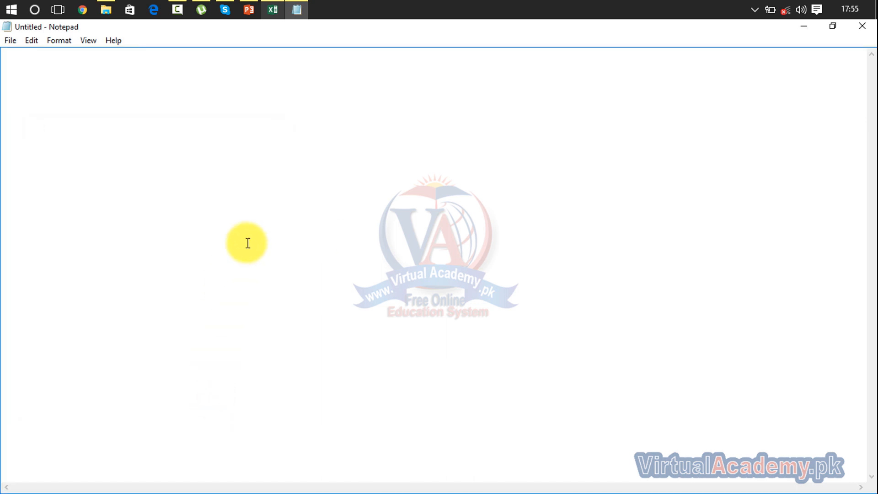
type("Obtain marks")
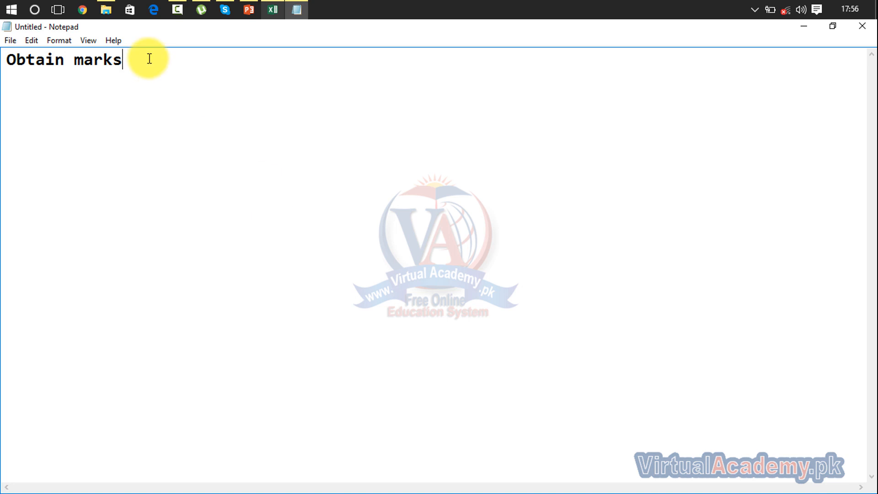
Enlarge the Notepad font to size 48 and place the cursor after the word "Obtain".
left_click_drag(147, 59, 2, 71)
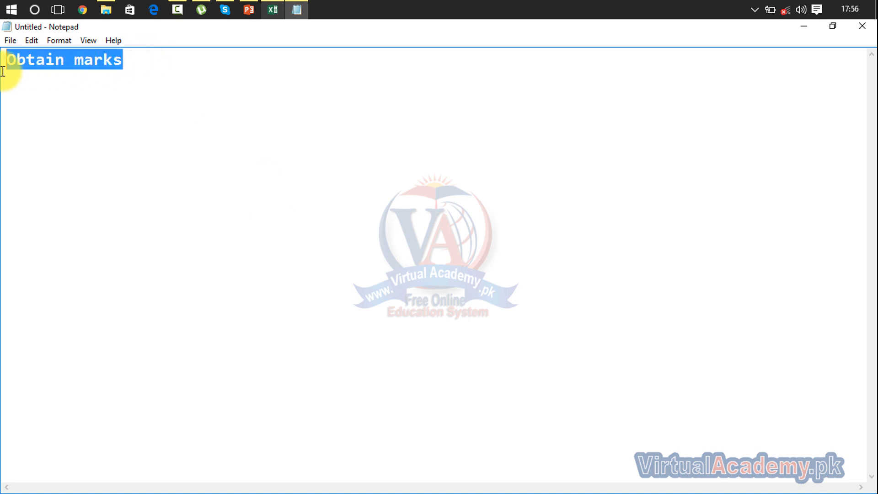
left_click(62, 42)
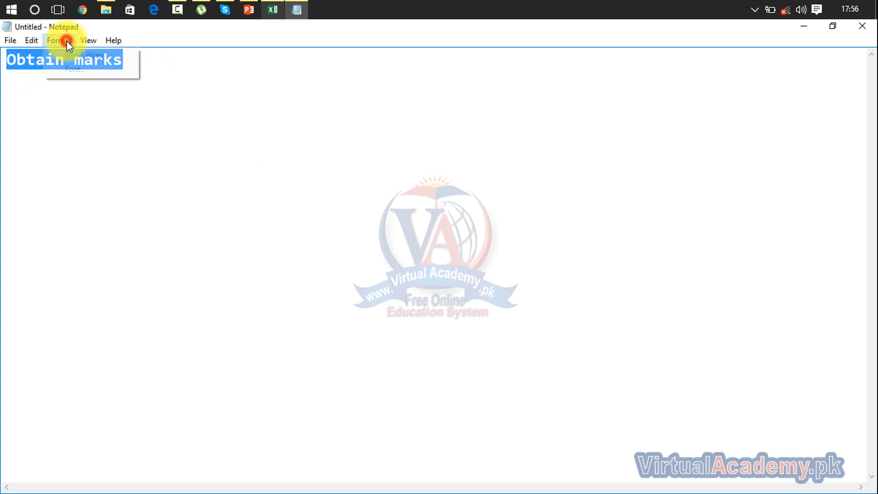
left_click(72, 70)
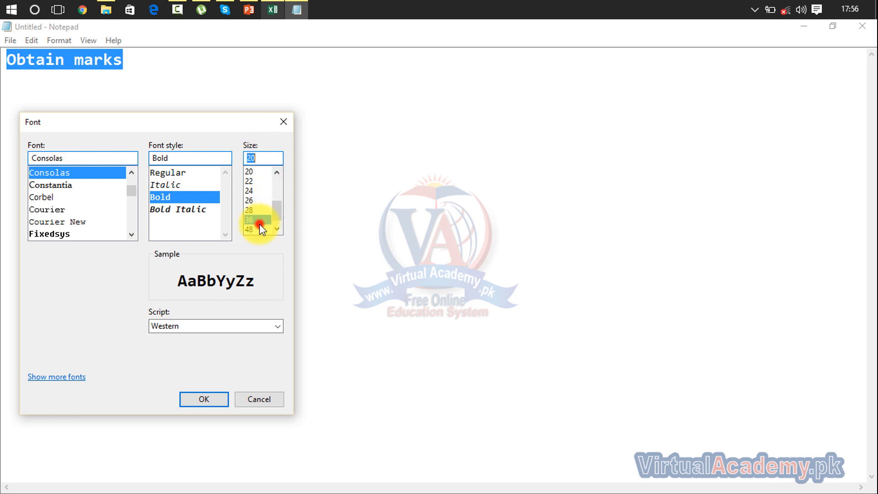
left_click(259, 222)
left_click(256, 228)
left_click(220, 400)
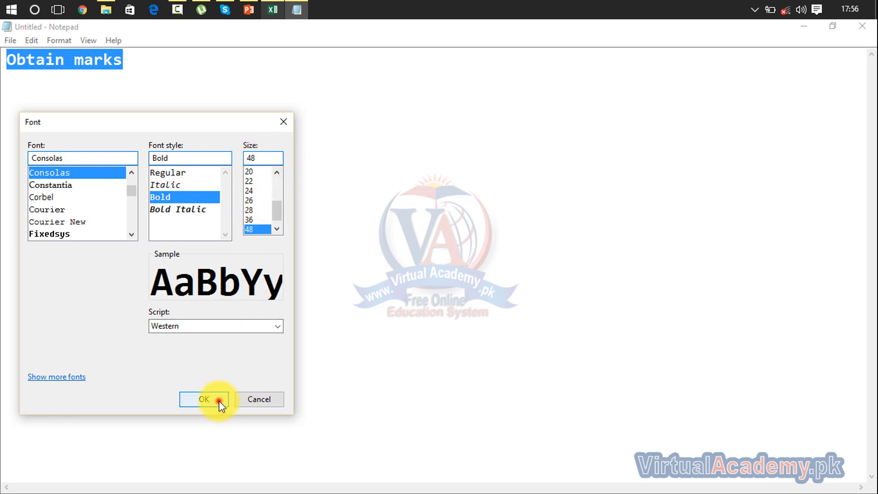
left_click(295, 75)
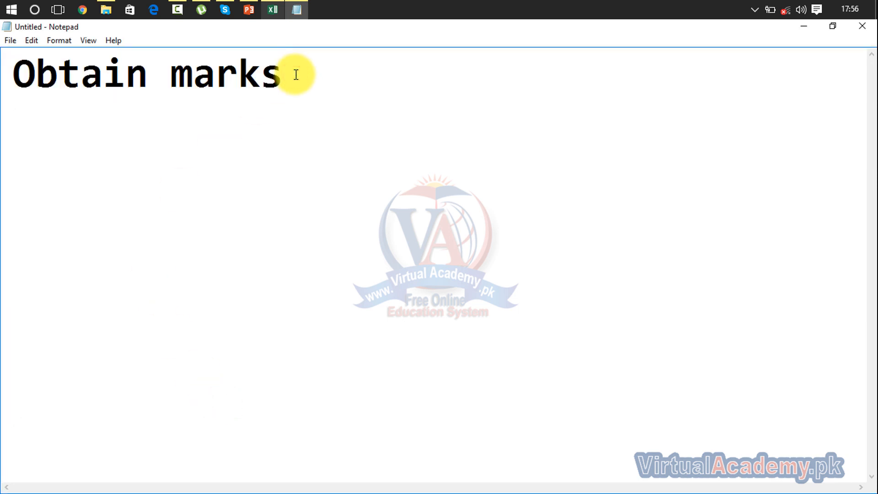
left_click(149, 78)
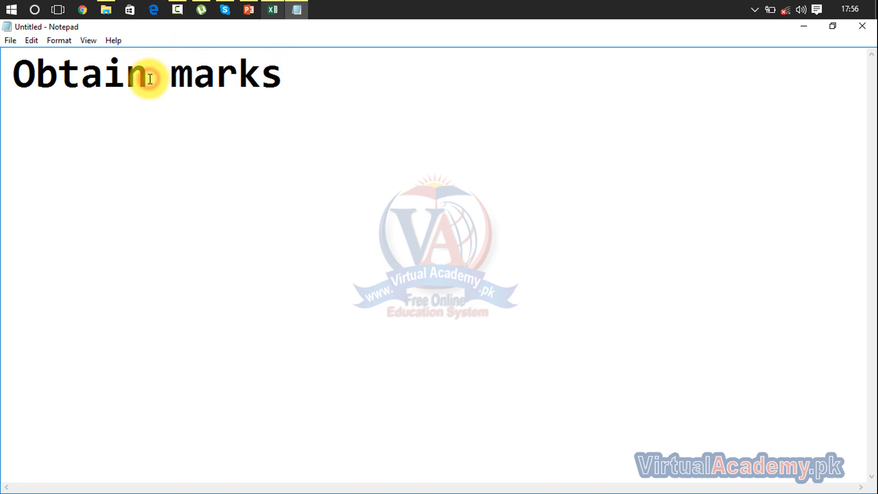
Correct the heading to "Obtained marks" and write the formula pattern "=sum(1st cell :Last cell)enter" two lines below it.
type("ed")
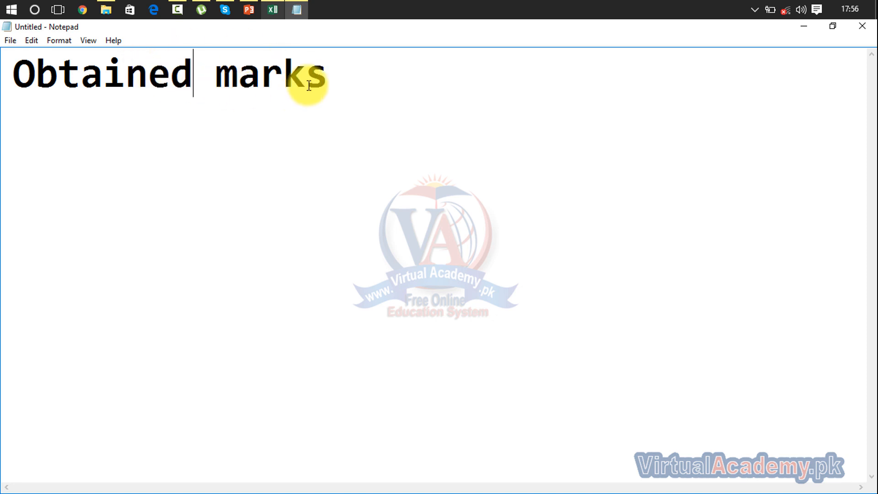
left_click(345, 71)
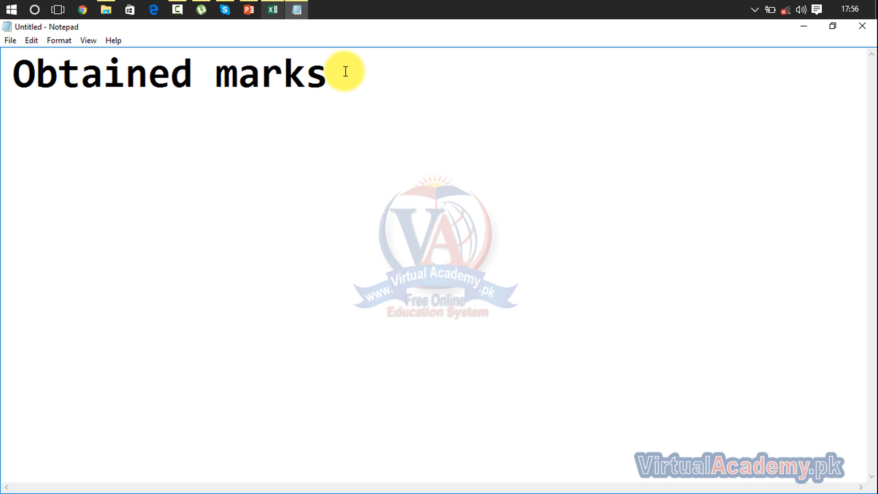
key("Return")
key("Return")
type("=sum")
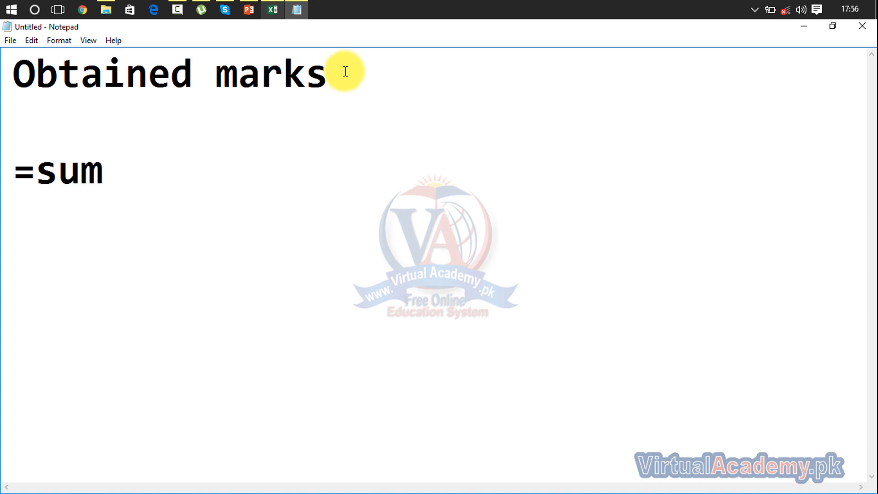
type("(1sr")
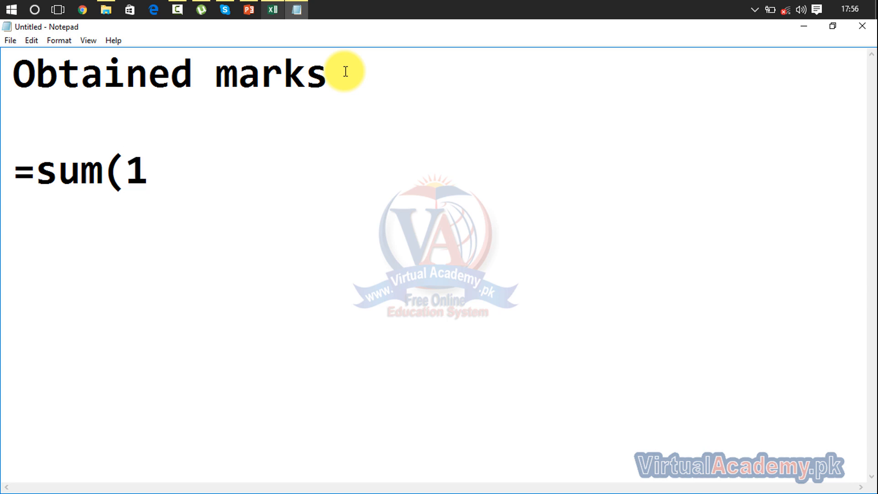
key("BackSpace")
key("BackSpace")
type("t ")
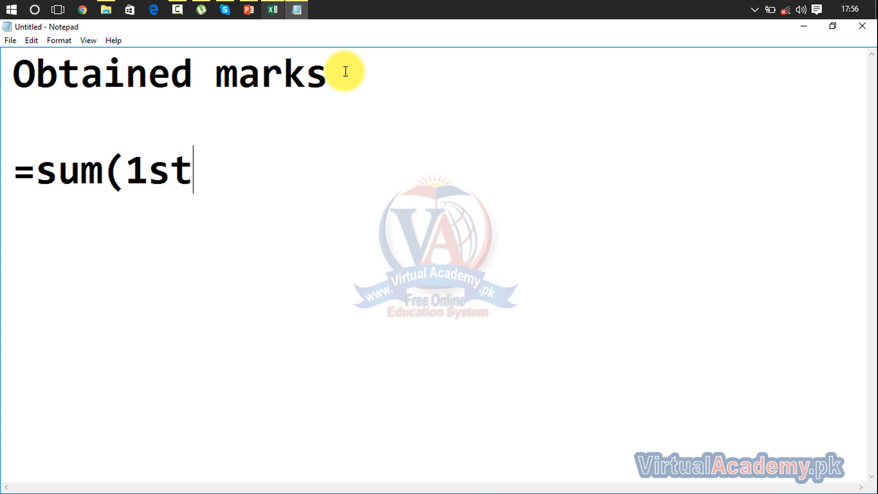
type("cell")
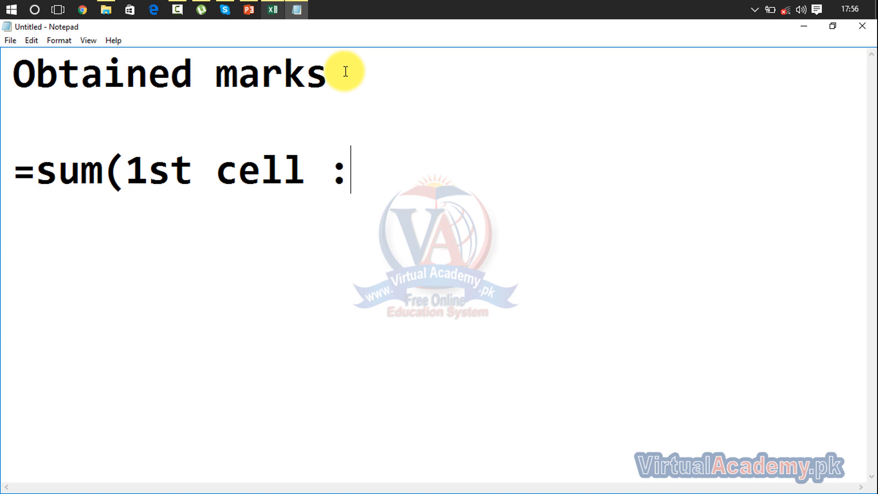
type(" :Last")
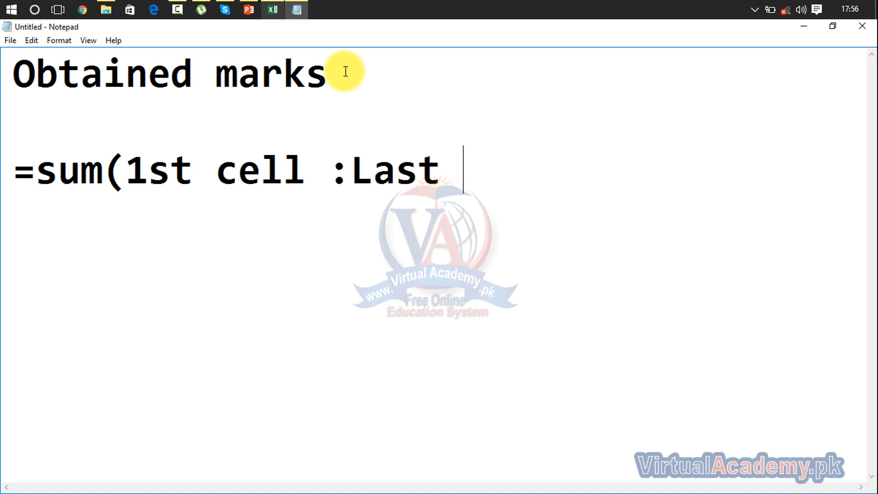
type(" cell")
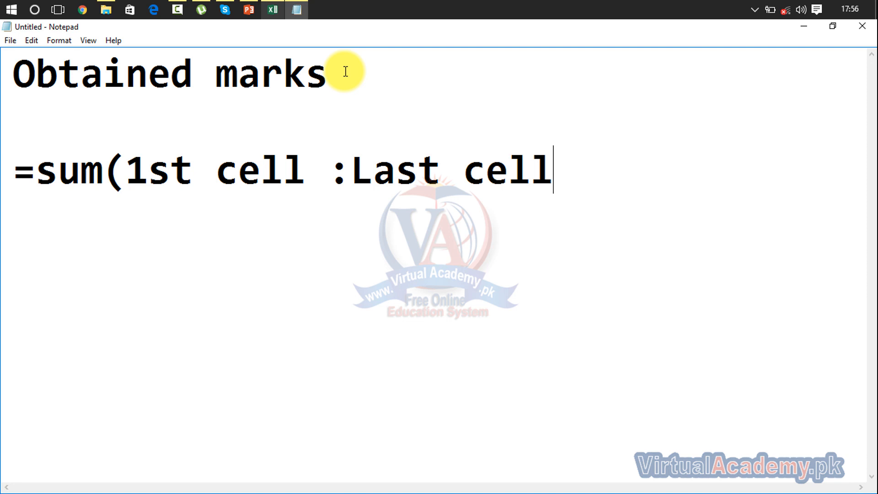
type(")enter")
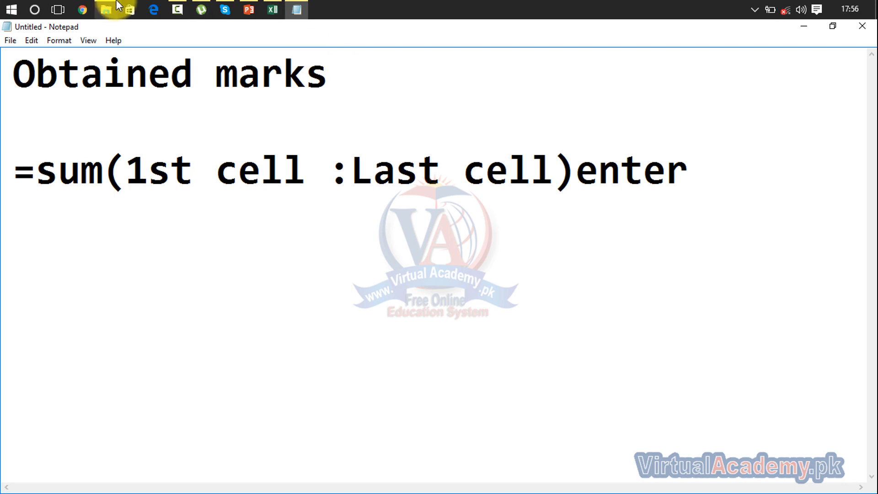
Switch to Excel and examine the column and row references of the first student's first and last marks cells, Eng and Math.
left_click(272, 5)
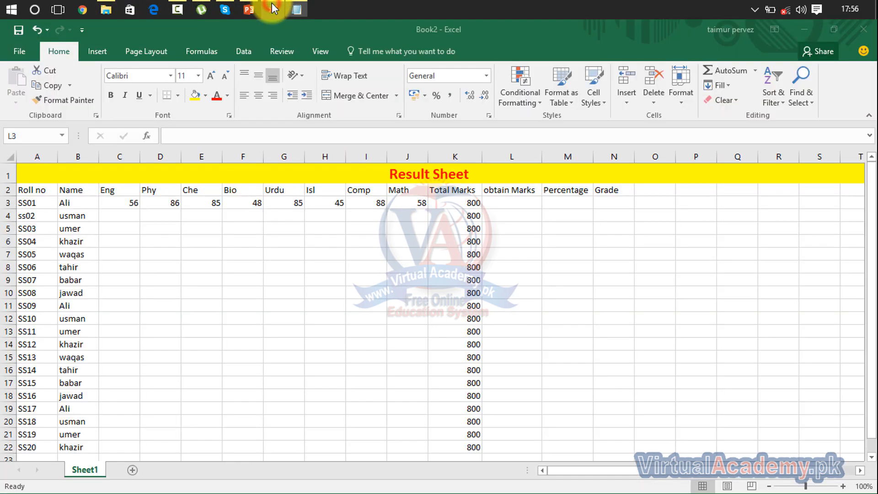
left_click(125, 203)
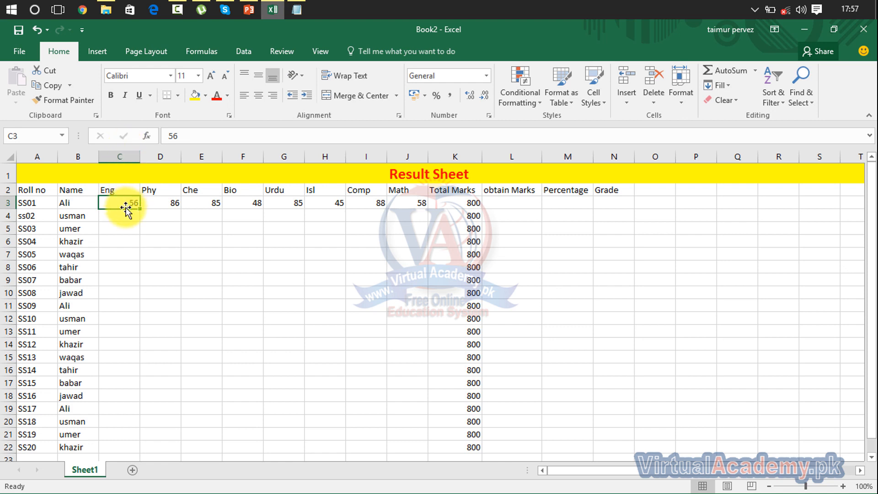
left_click(136, 225)
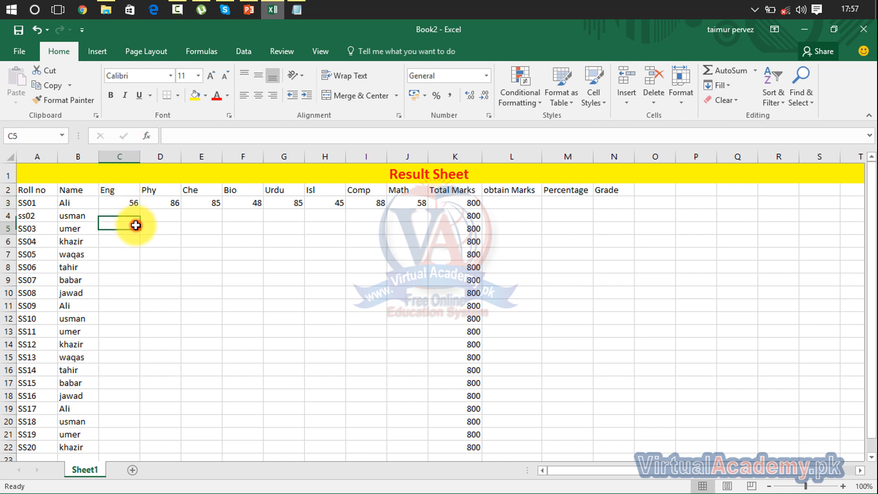
left_click(127, 200)
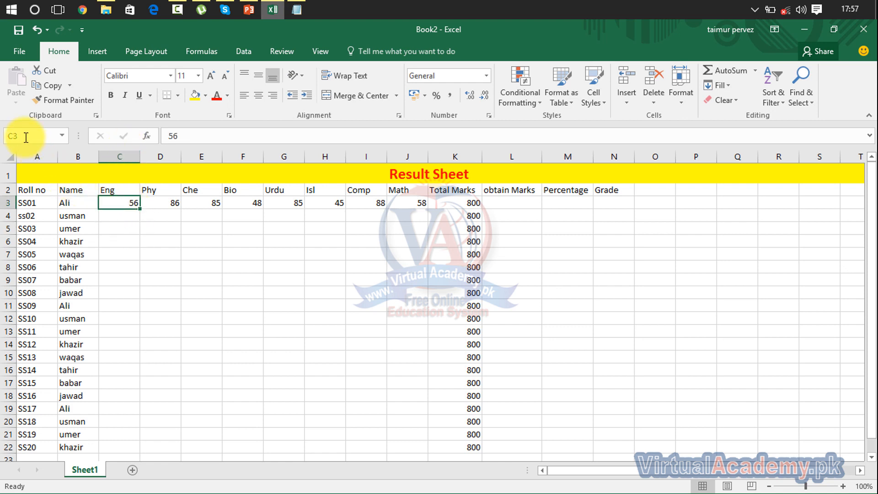
left_click(122, 156)
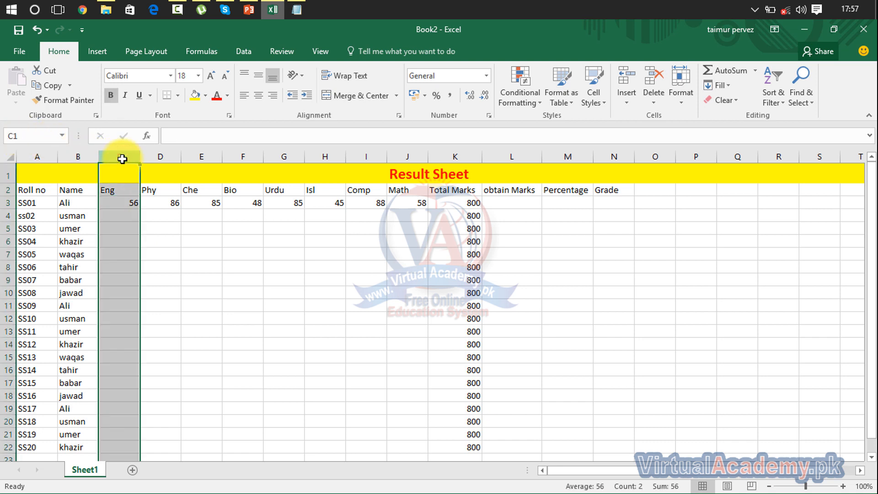
left_click(7, 202)
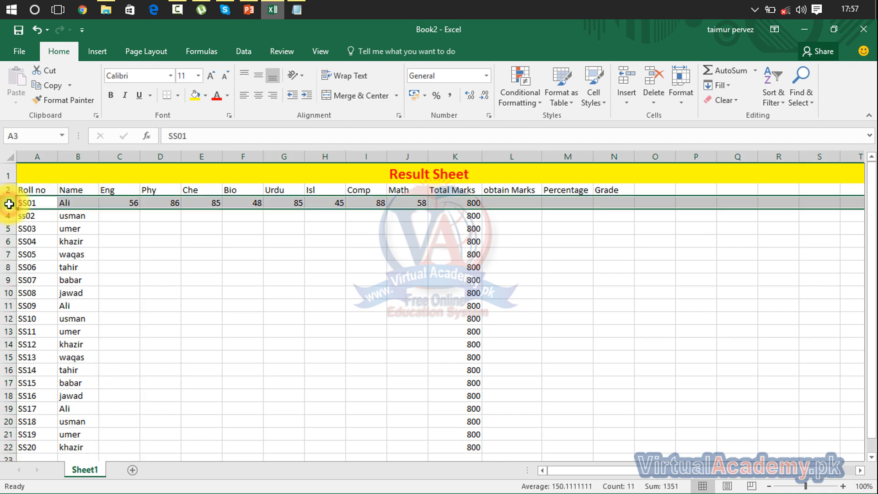
left_click(125, 157)
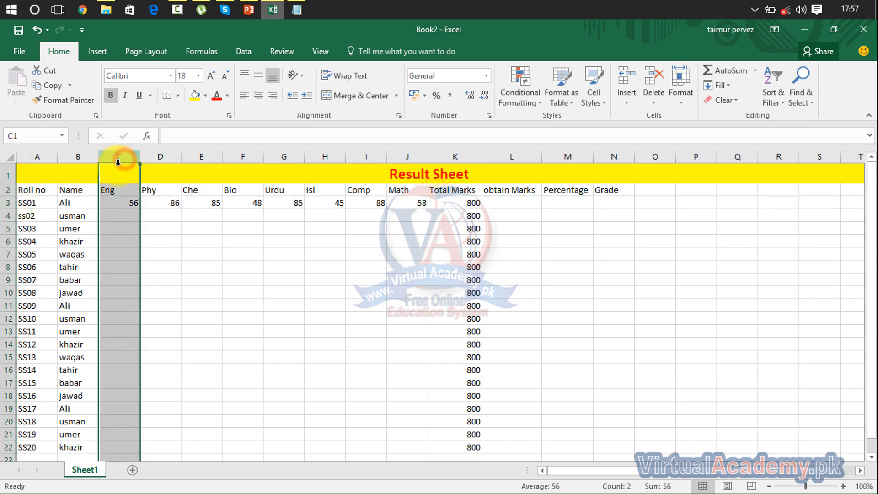
left_click(7, 203)
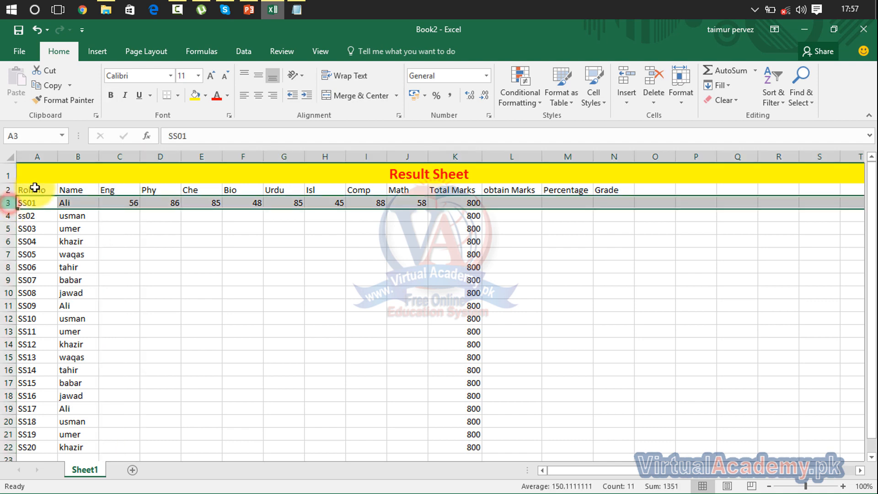
left_click(125, 202)
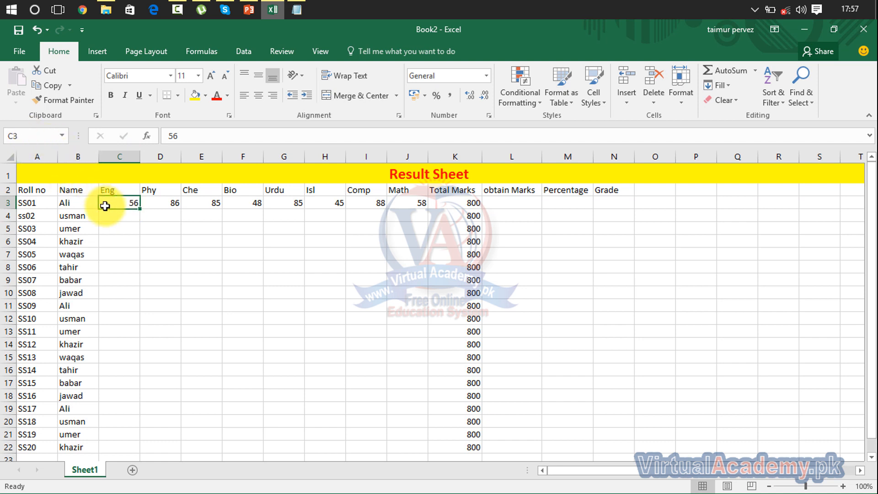
left_click(402, 201)
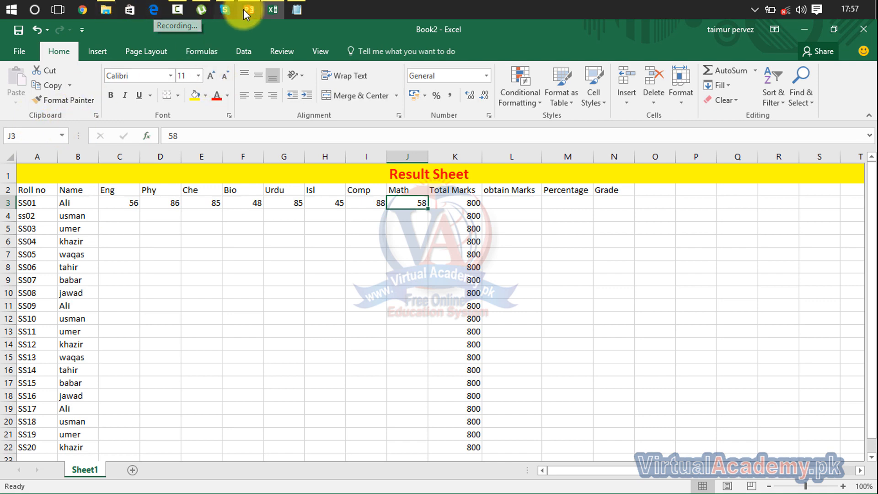
Switch back to Notepad and add the line "for example" below the formula pattern.
left_click(296, 9)
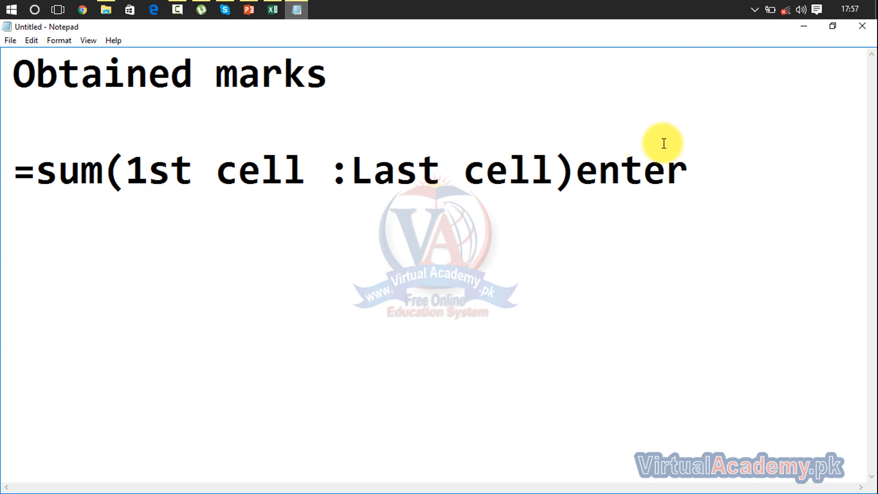
left_click(689, 168)
key("Return")
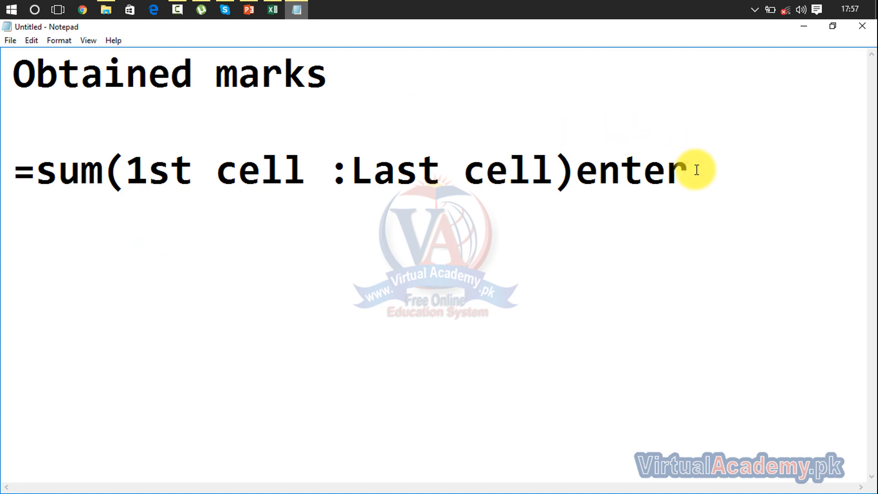
type("for exam")
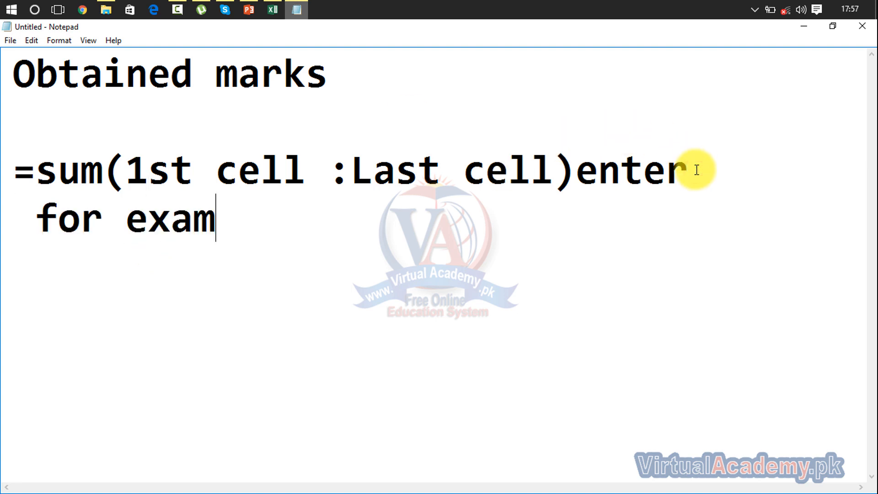
type("ple")
key("Return")
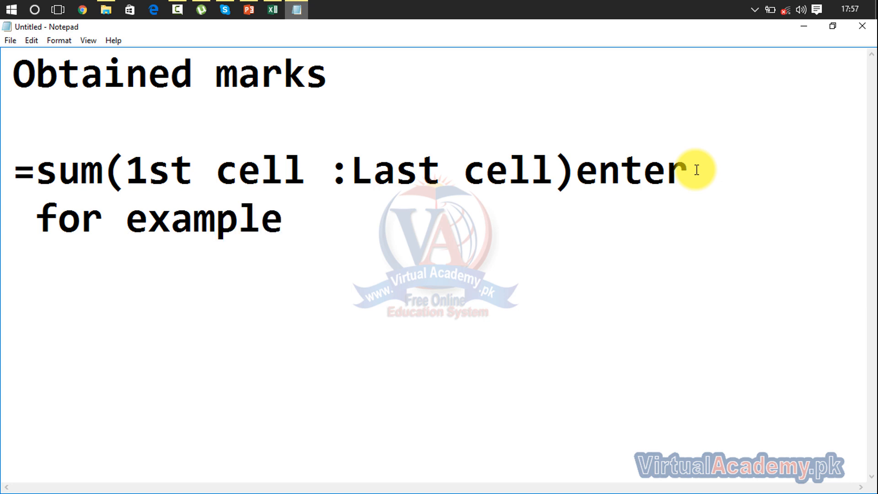
Write the example formula "=sum(c3:j3) enter" on the line below "for example".
type("=sum")
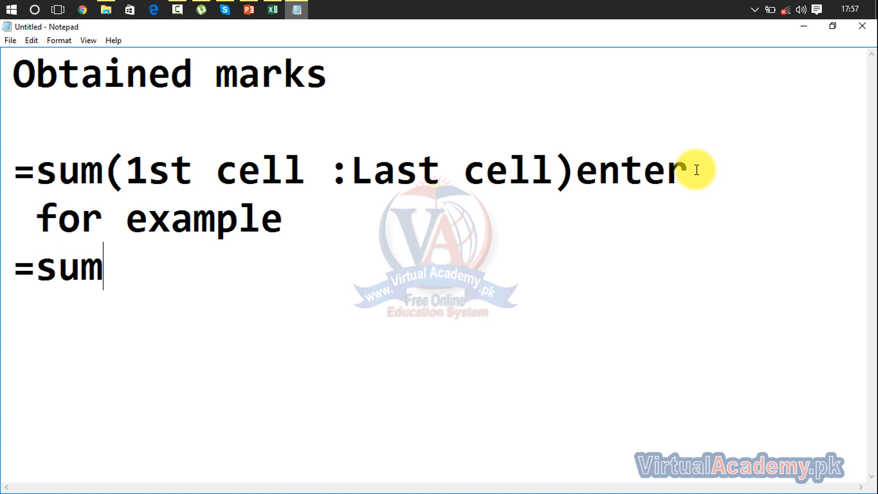
type("(c3")
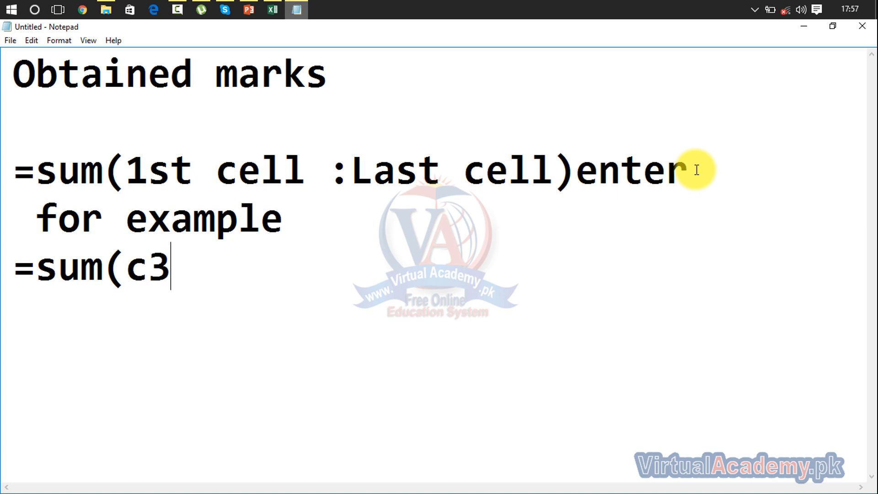
type(":je")
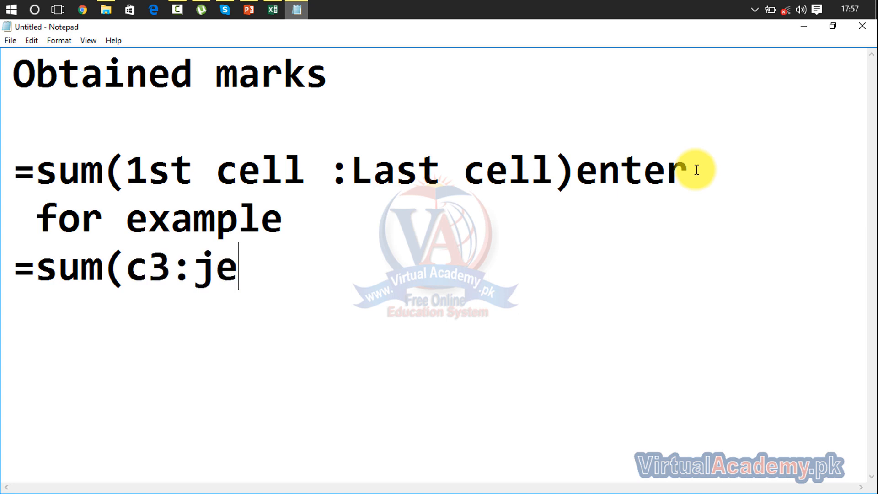
key("BackSpace")
type("3")
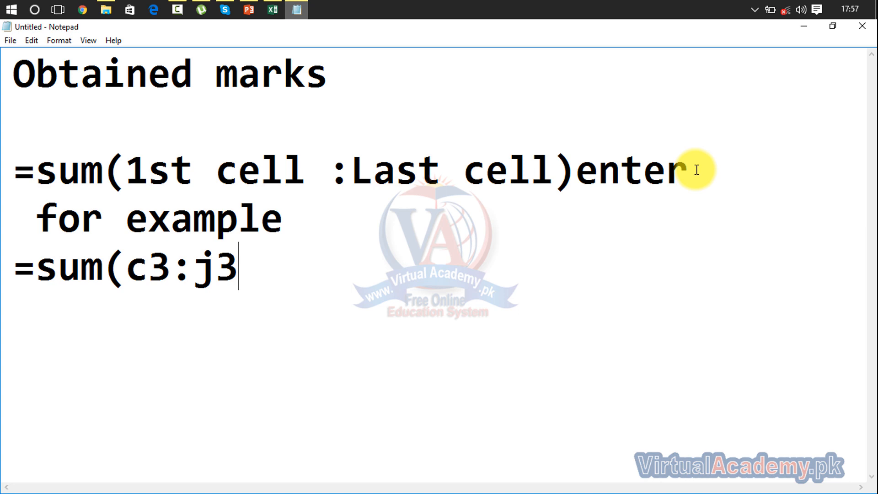
type(") enter")
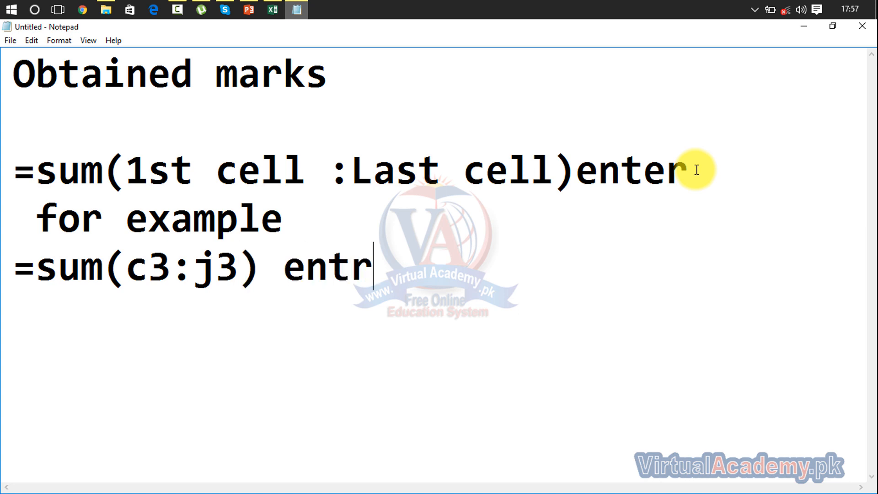
key("BackSpace")
type("er")
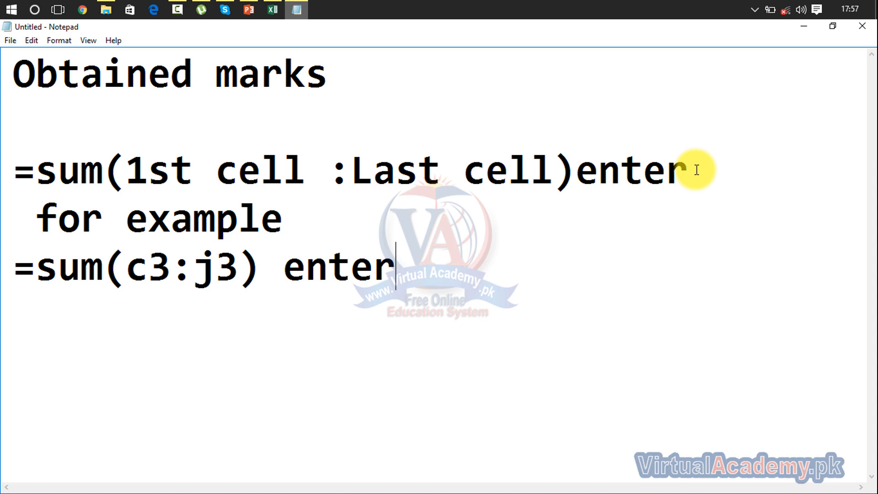
Switch to Excel and enter the formula =sum(c3:j3) in L3 for the first student's obtained marks.
left_click(276, 10)
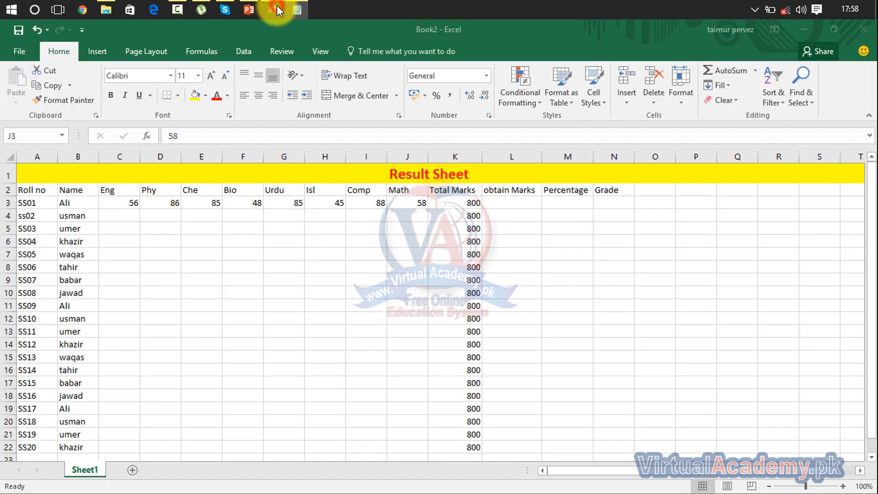
left_click(276, 9)
left_click(277, 9)
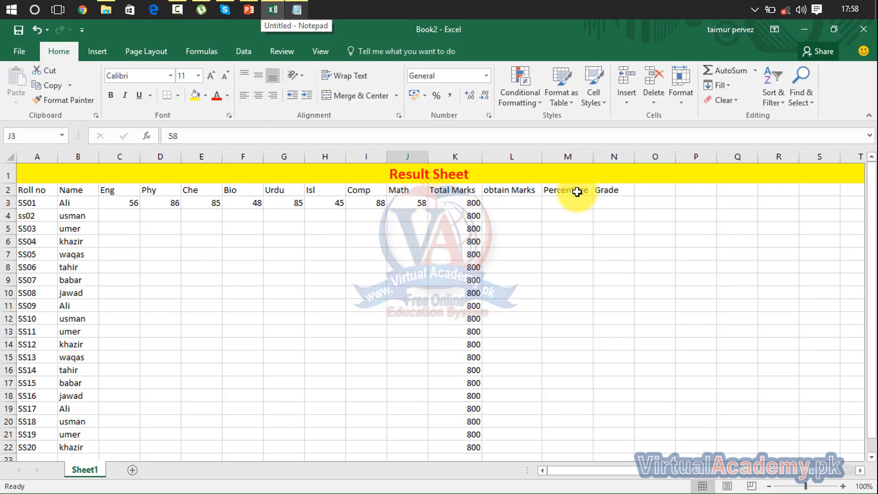
left_click(517, 209)
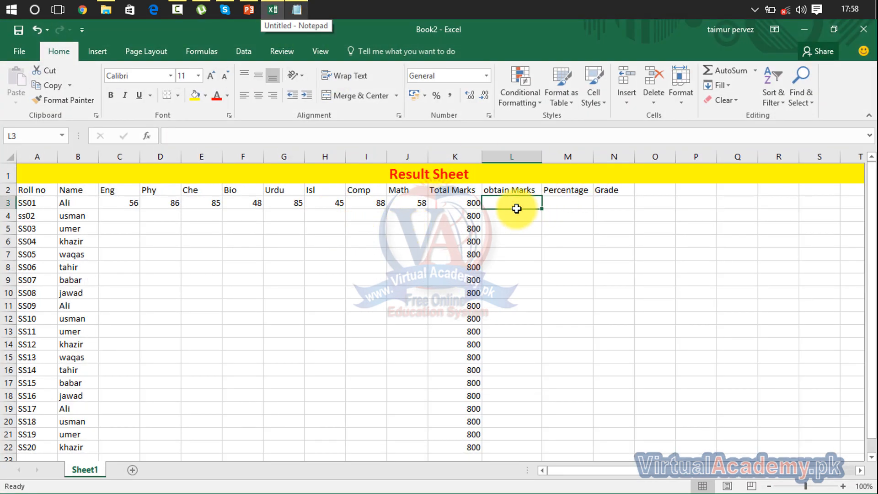
type("=")
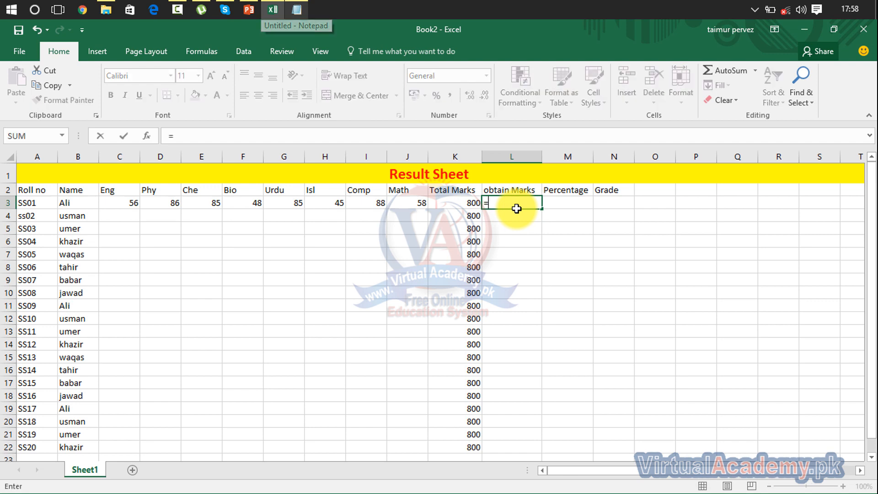
type("sum")
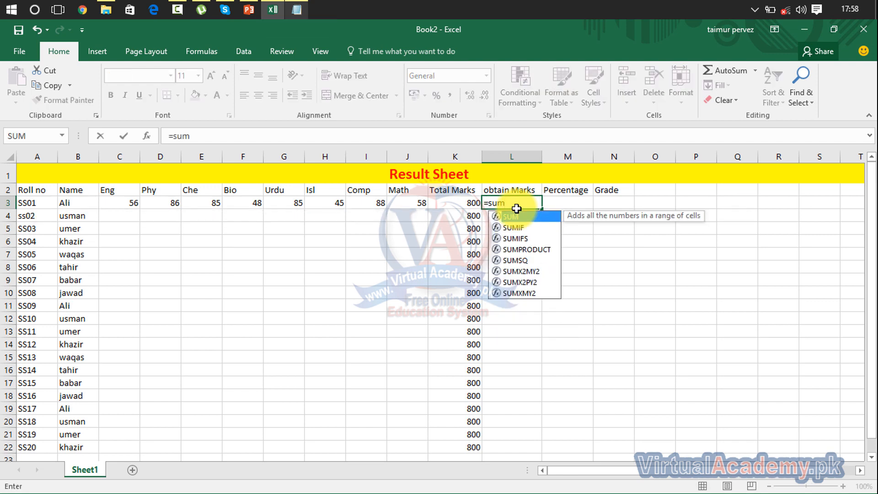
type("(")
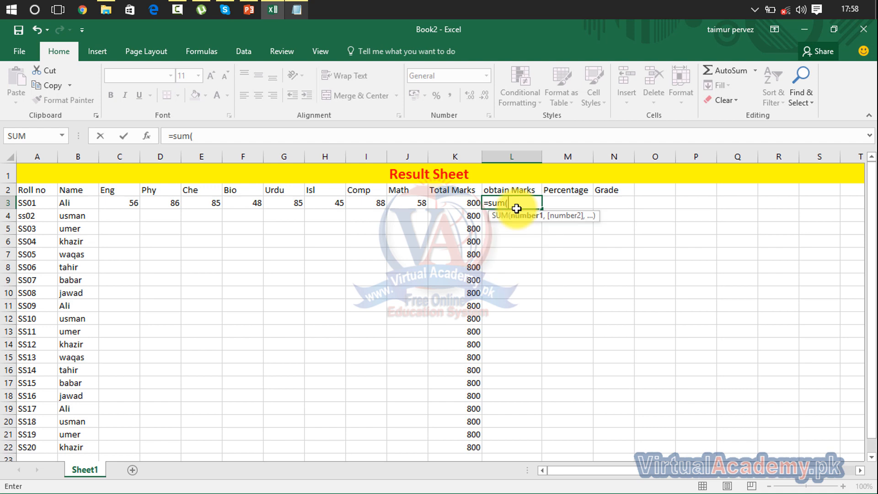
type("c3:j3")
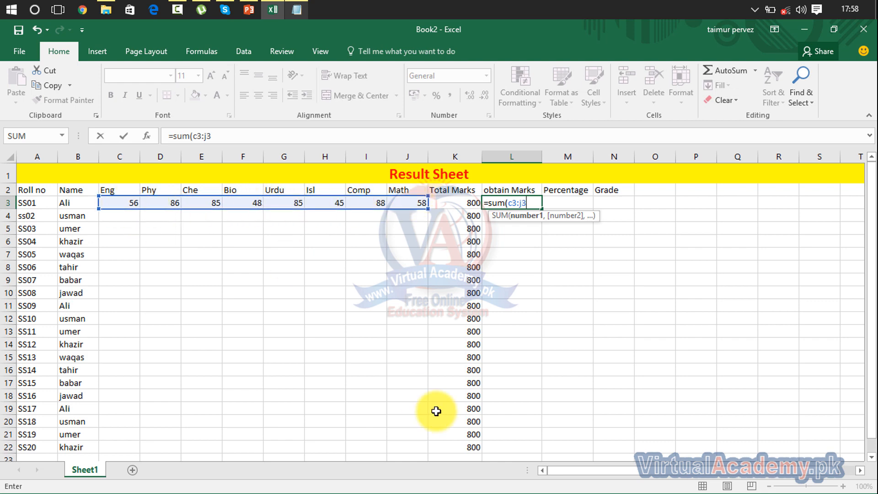
key("Return")
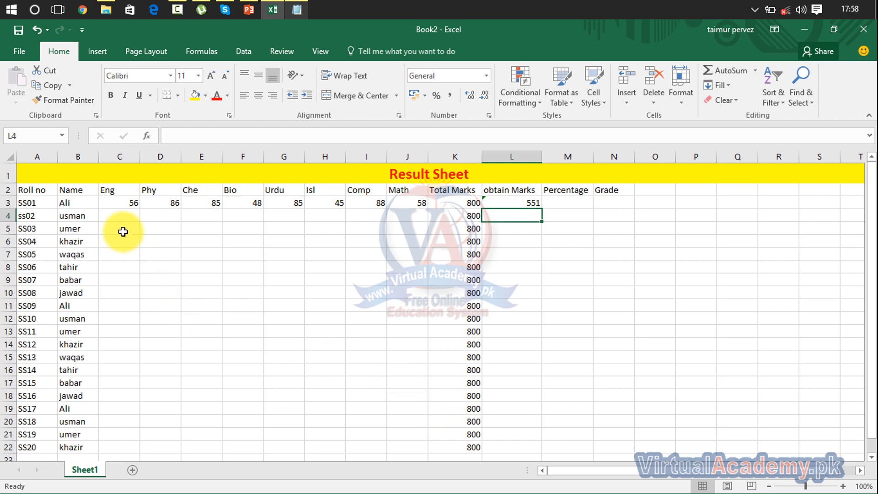
Enter the marks 87, 85, 95 and 68 for Eng, Phy, Che and Bio in row 4 for student ss02.
left_click(121, 212)
type("87")
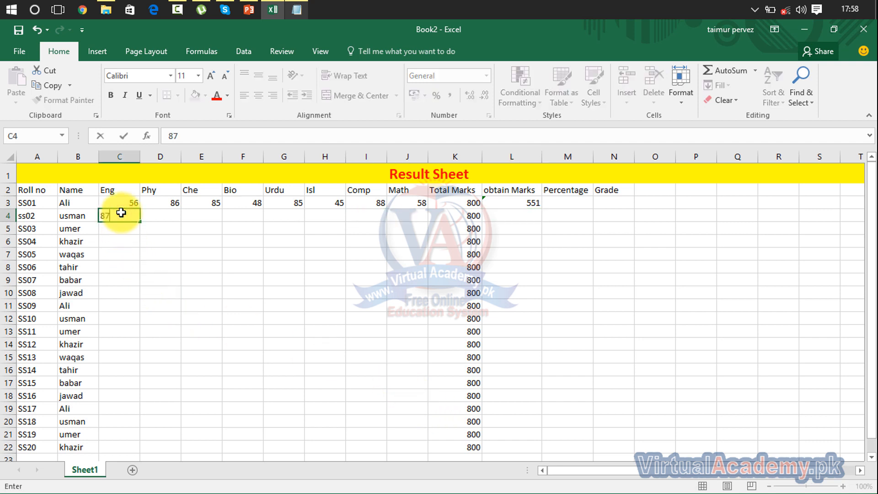
key("Tab")
type("85")
key("Tab")
type("95")
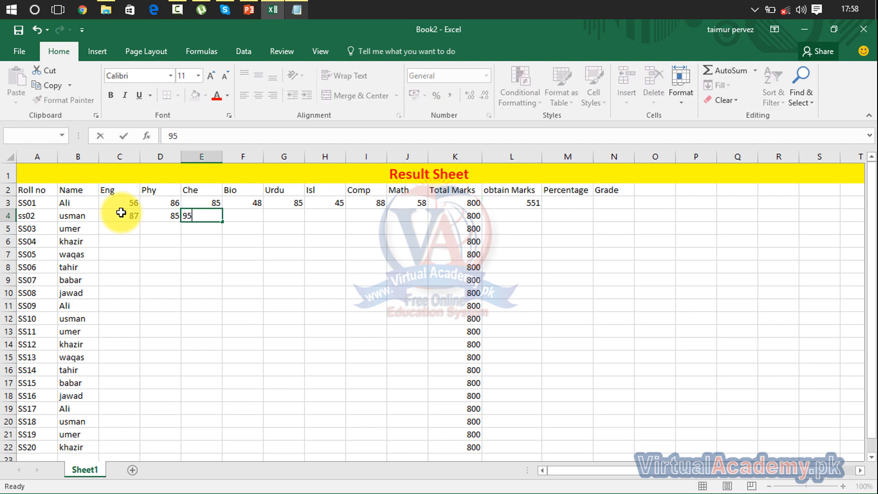
key("Tab")
type("68")
key("Tab")
key("Return")
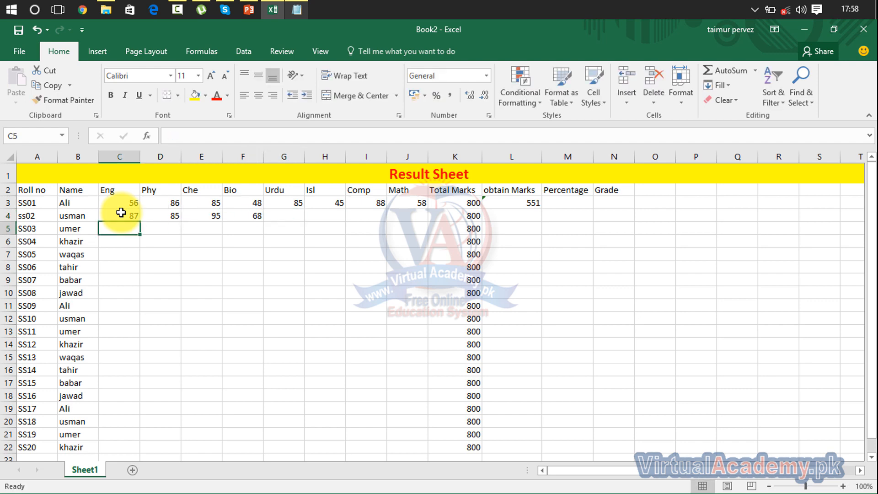
Complete row 4 with the marks 88, 54, 78 and 58 for Urdu, Isl, Comp and Math.
left_click(283, 205)
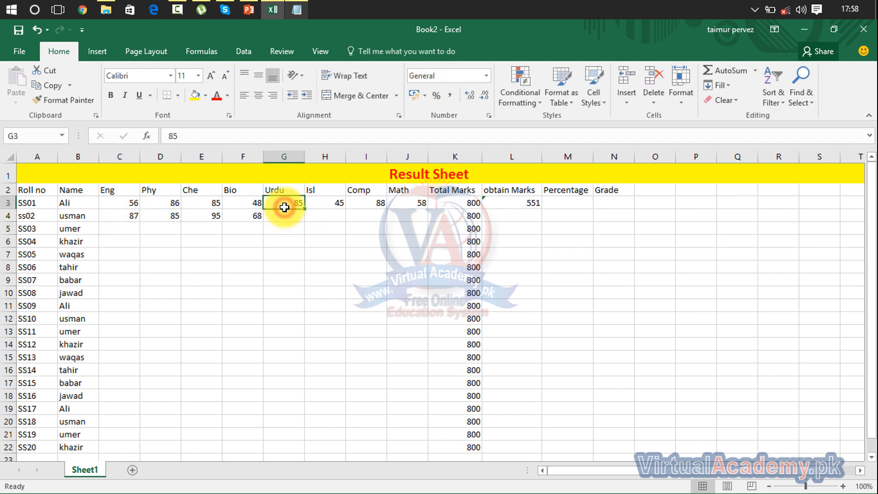
left_click(283, 215)
type("88")
key("Tab")
type("5")
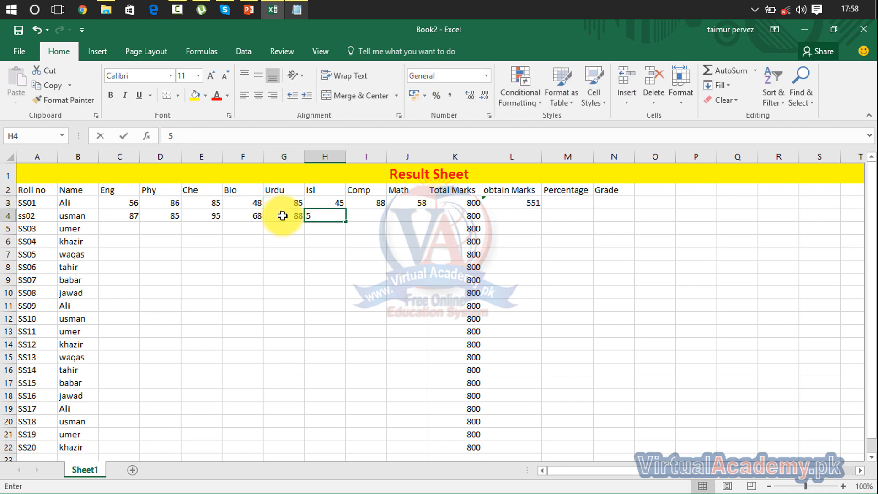
type("4")
key("Tab")
type("78")
key("Tab")
type("5")
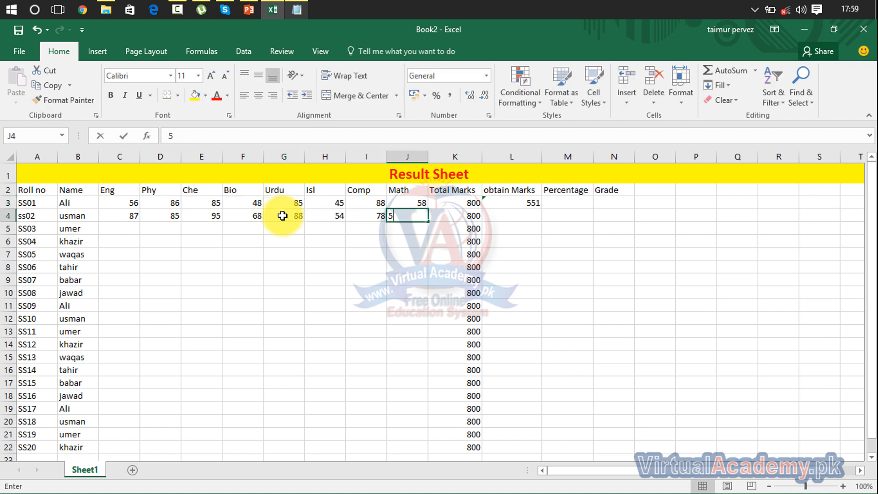
type("8")
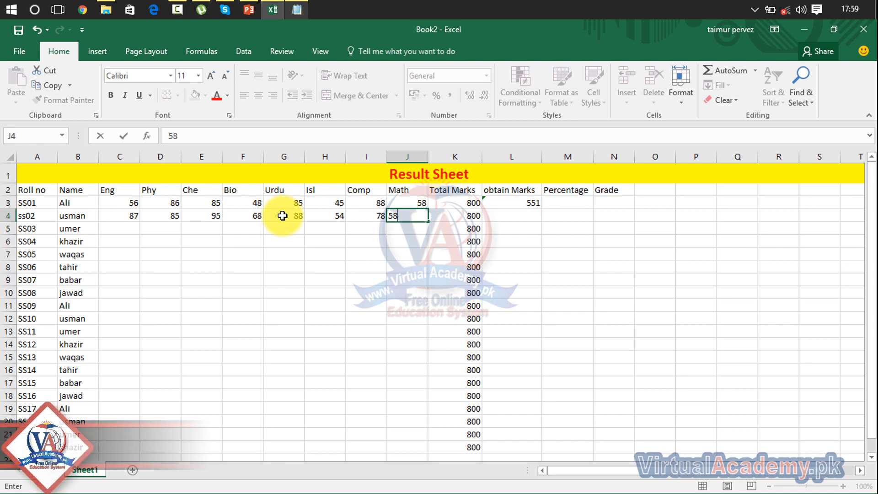
key("Tab")
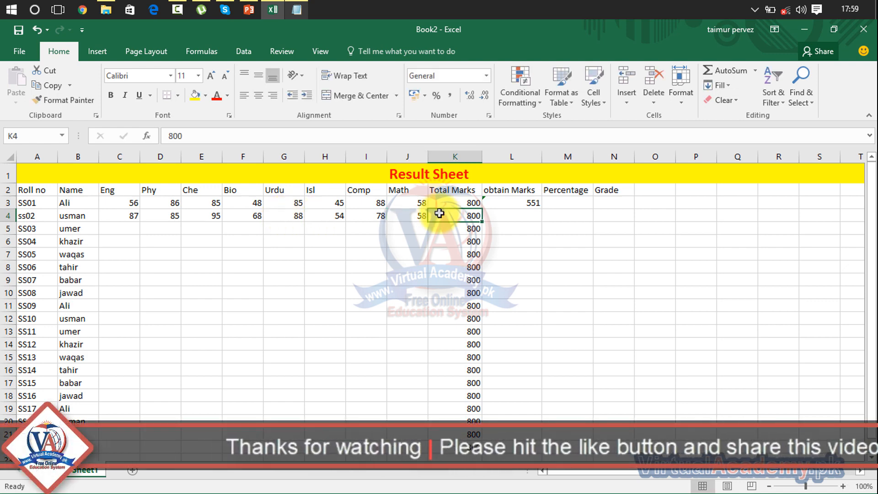
Total the second student's marks in L4 with the formula =sum(C4:J4).
left_click(516, 219)
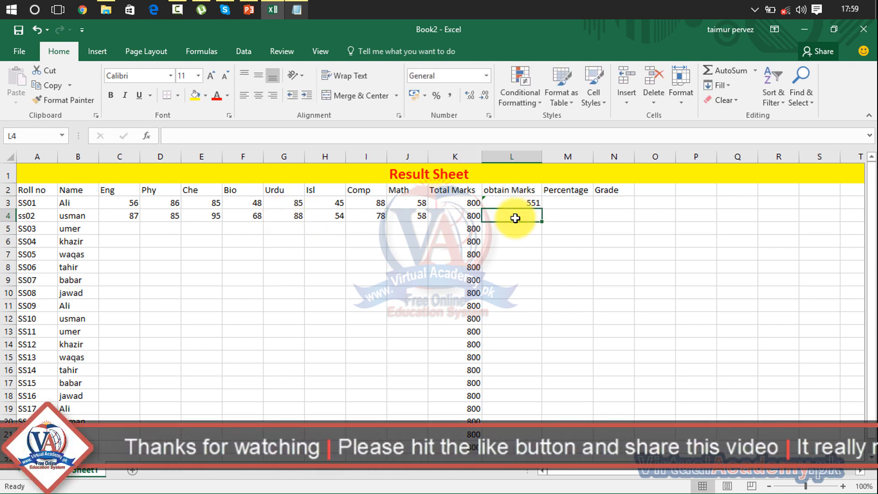
type("=")
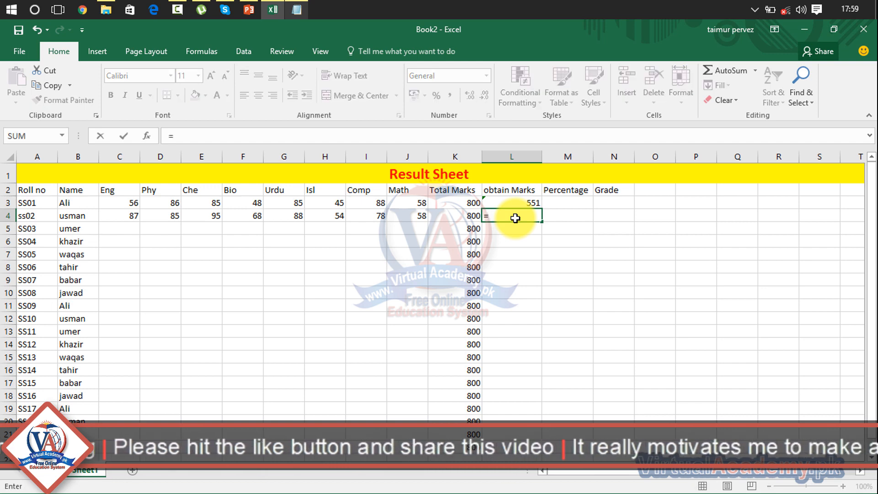
type("sum")
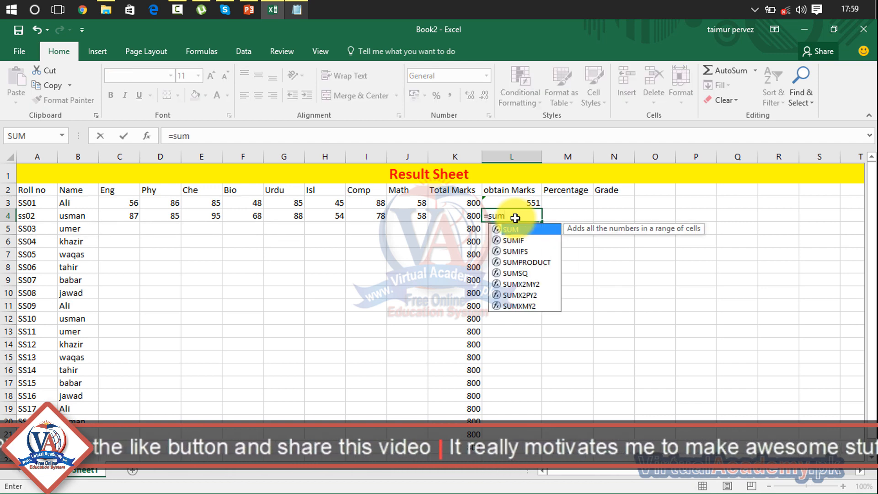
type("(")
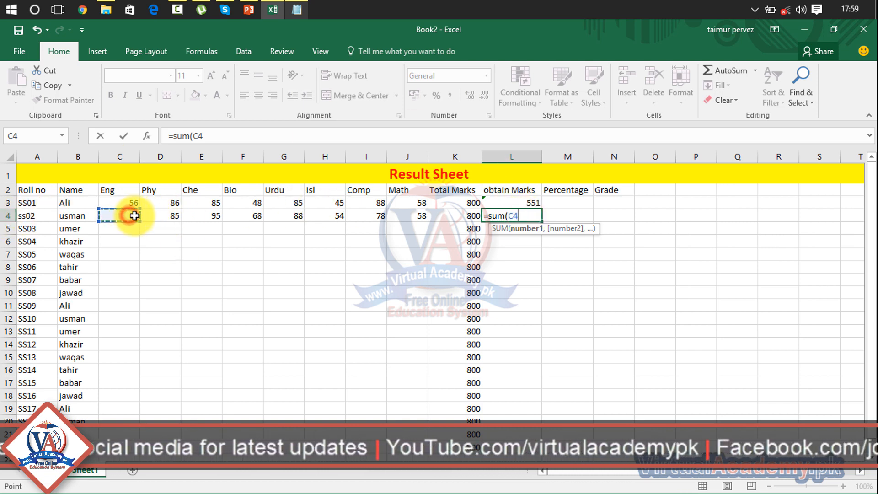
left_click_drag(163, 212, 394, 212)
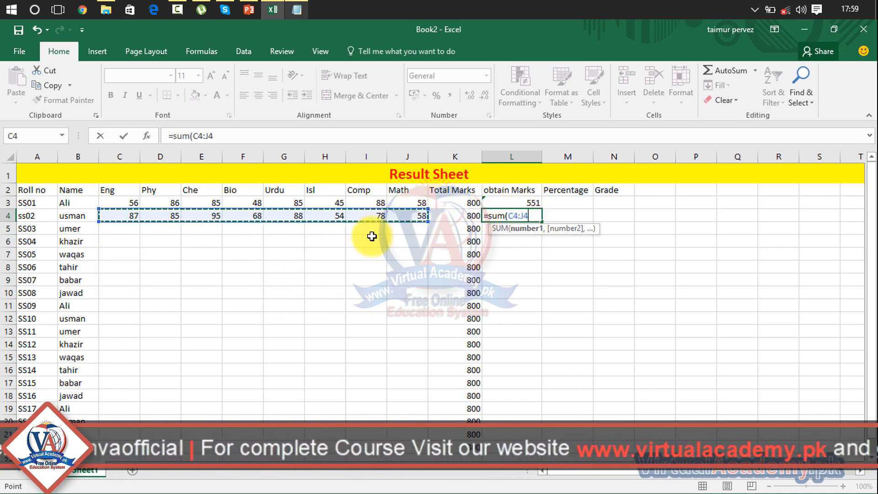
type(")")
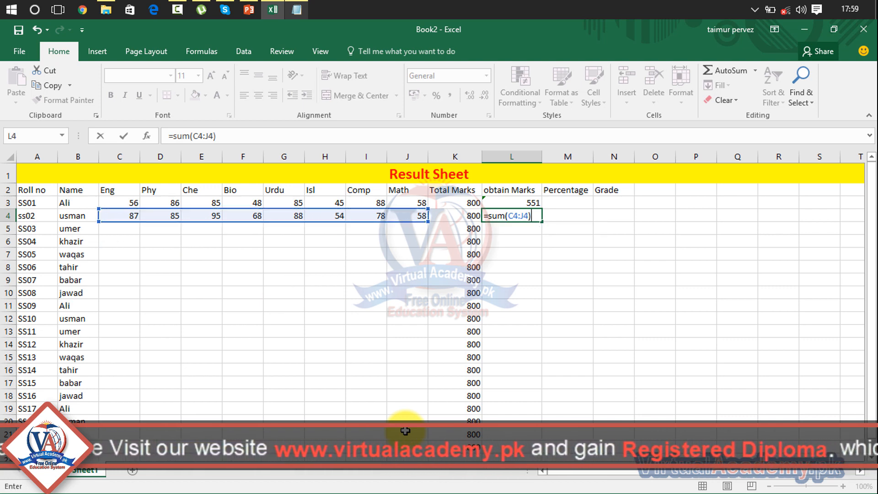
key("Return")
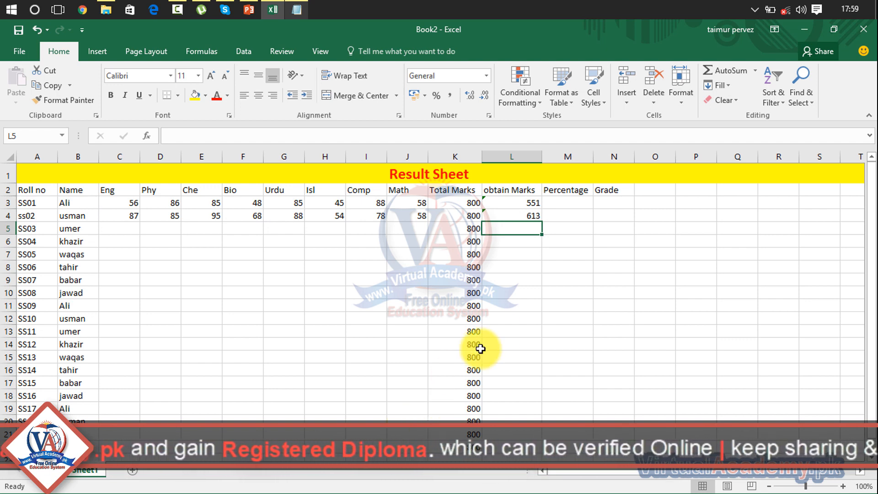
left_click(568, 204)
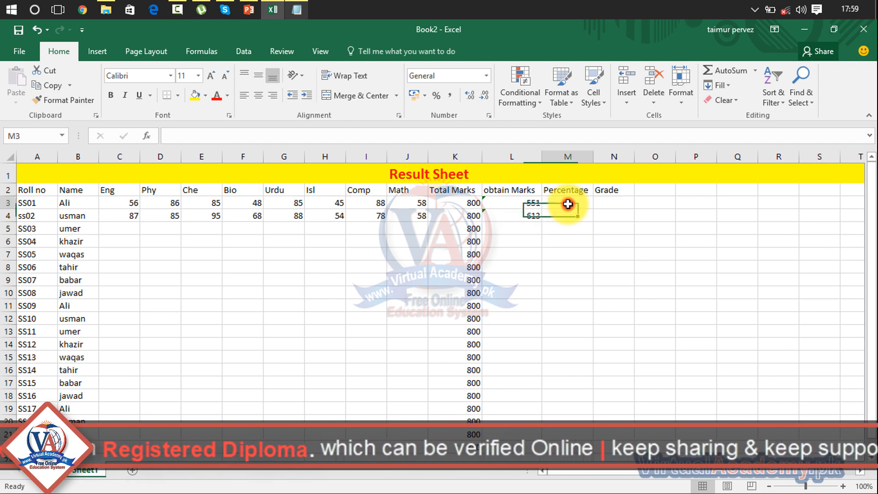
left_click(611, 200)
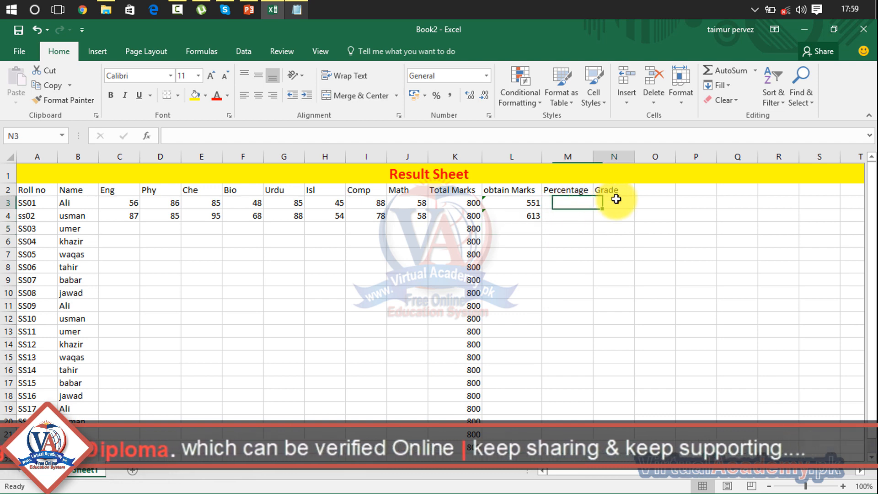
left_click(525, 206)
left_click(526, 220)
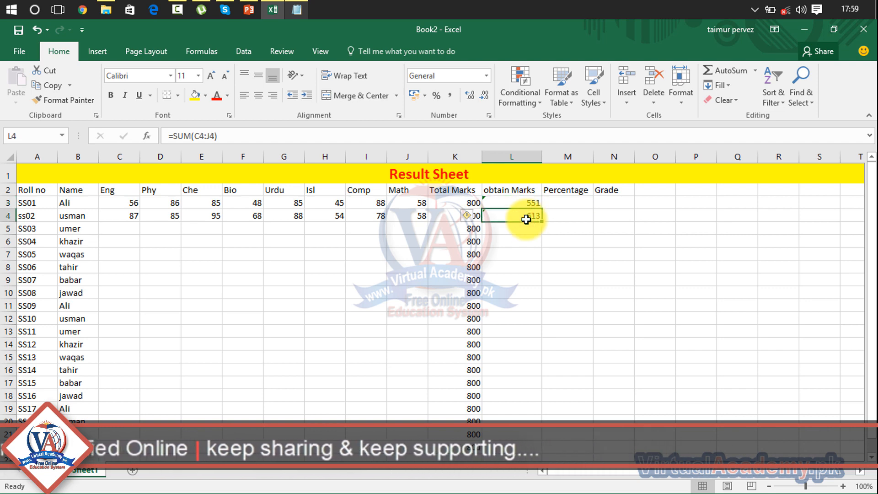
left_click(581, 190)
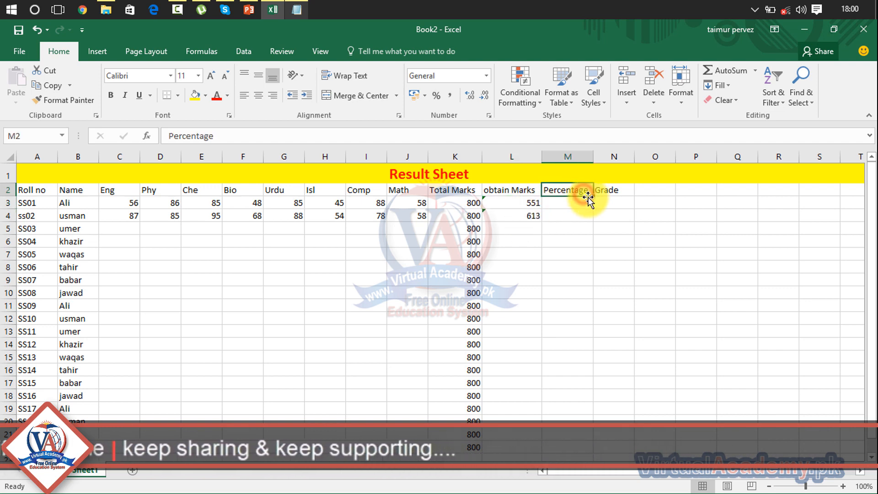
left_click(612, 202)
left_click(571, 202)
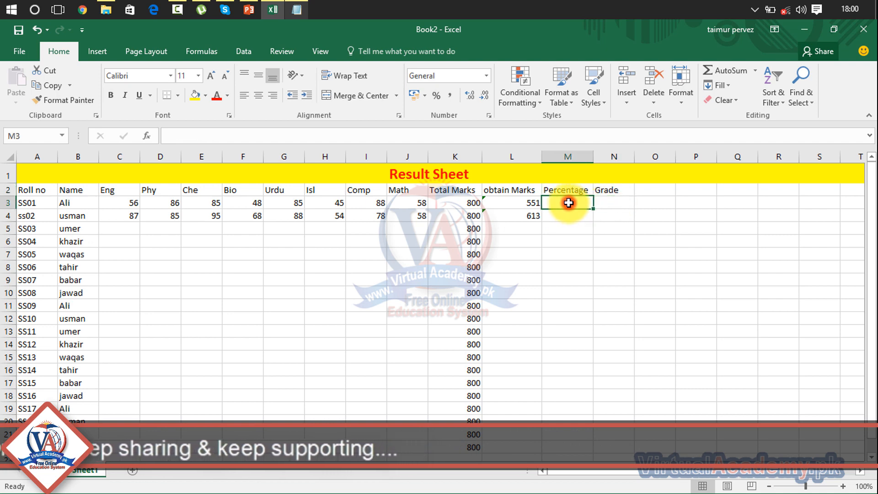
left_click(607, 200)
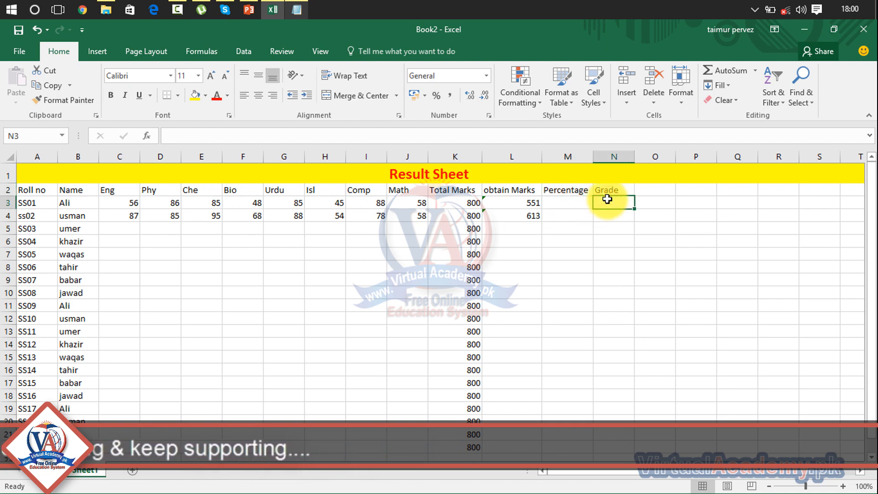